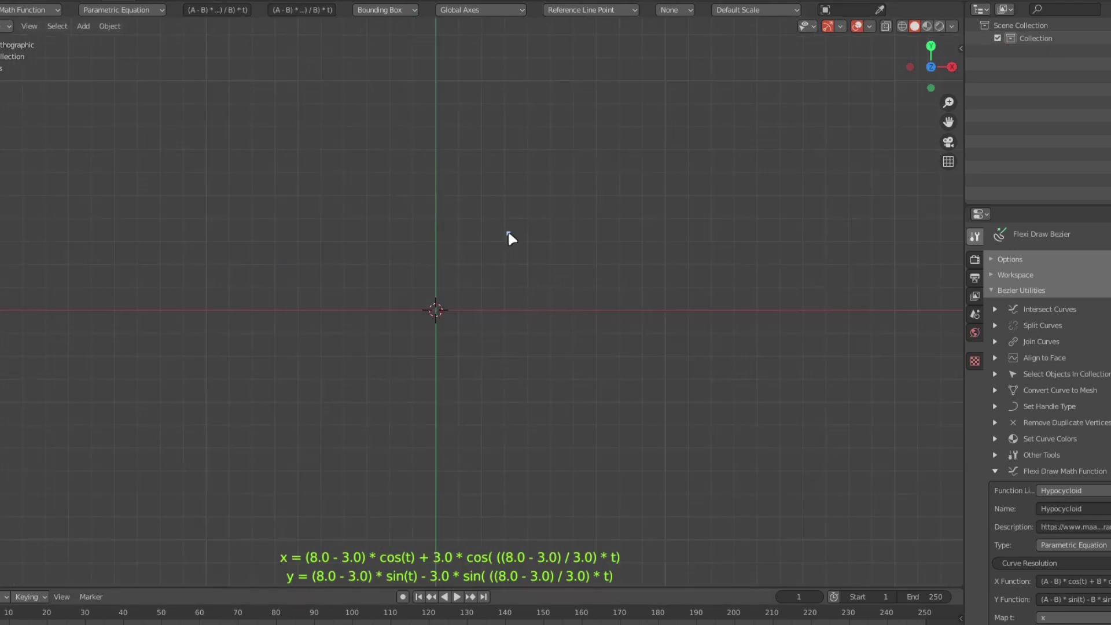
Draw a Hypocycloid curve on the empty grid and Archimedean Spiral curves on the faces of the icosphere
left_click_drag(509, 234, 676, 169)
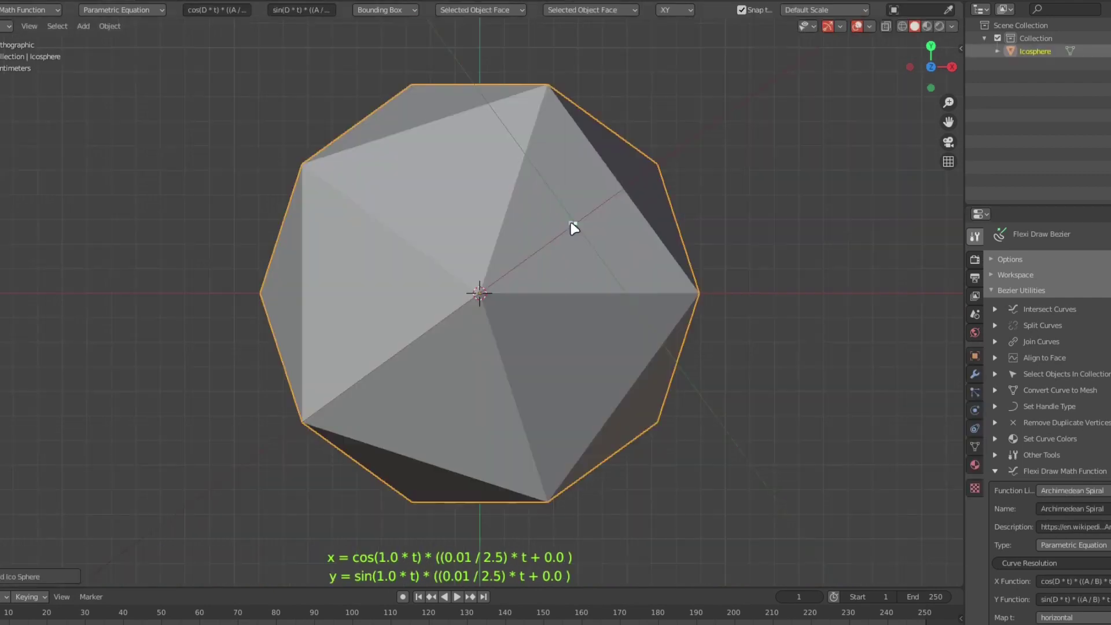
left_click(572, 224)
left_click(440, 181)
left_click(575, 361)
key("w")
left_click(606, 253)
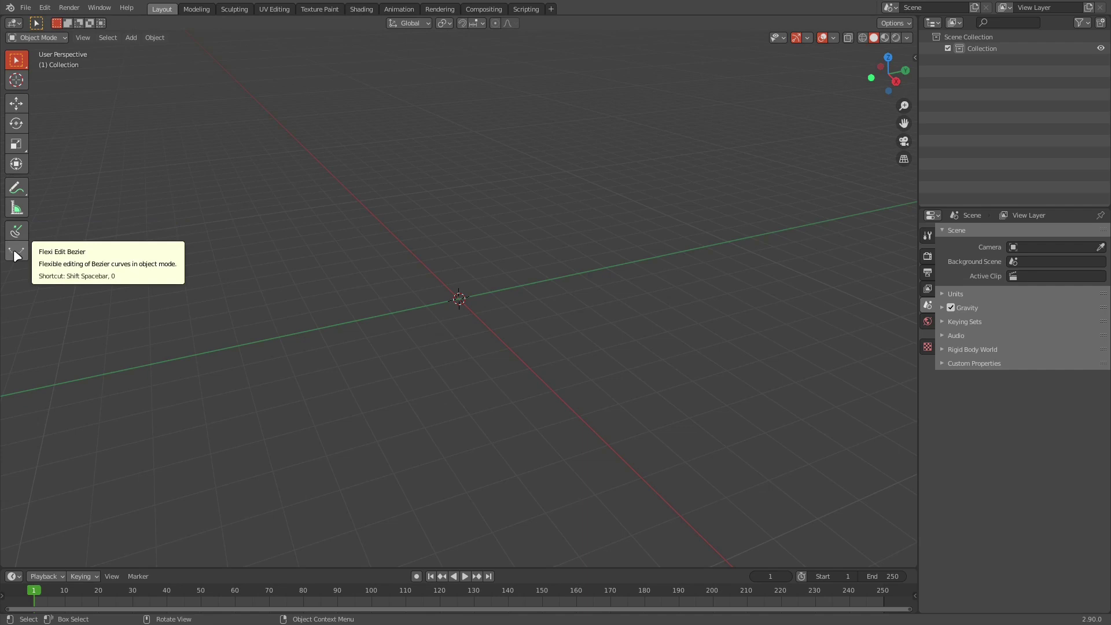
Activate Flexi Draw Bezier, hide its keymap overlay and set the drawing shape to Math Function
left_click(16, 231)
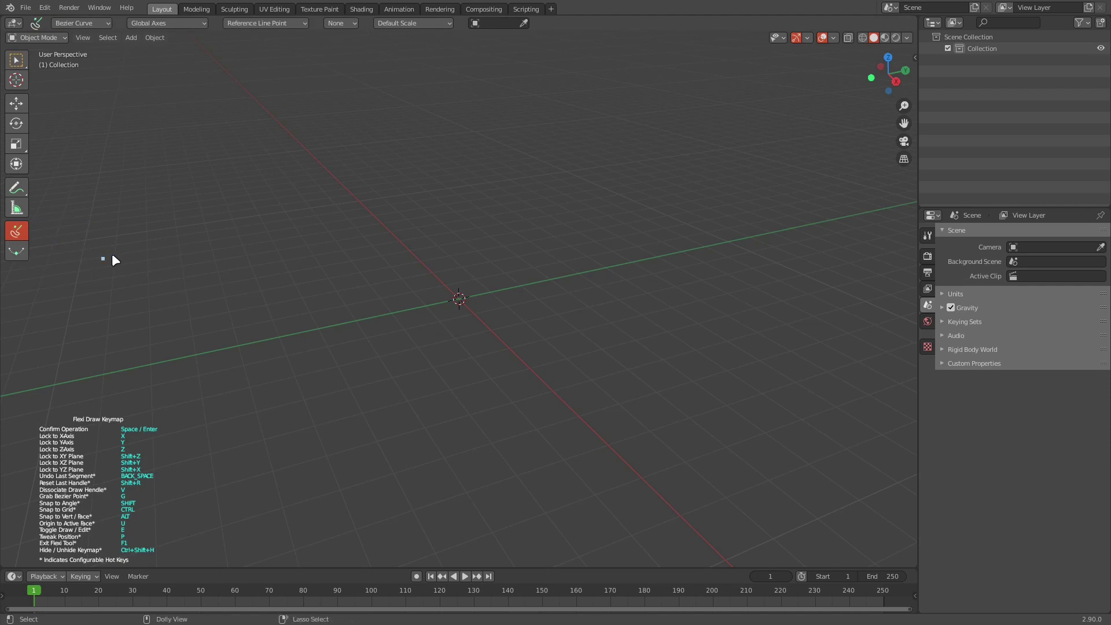
key("ctrl+shift+h")
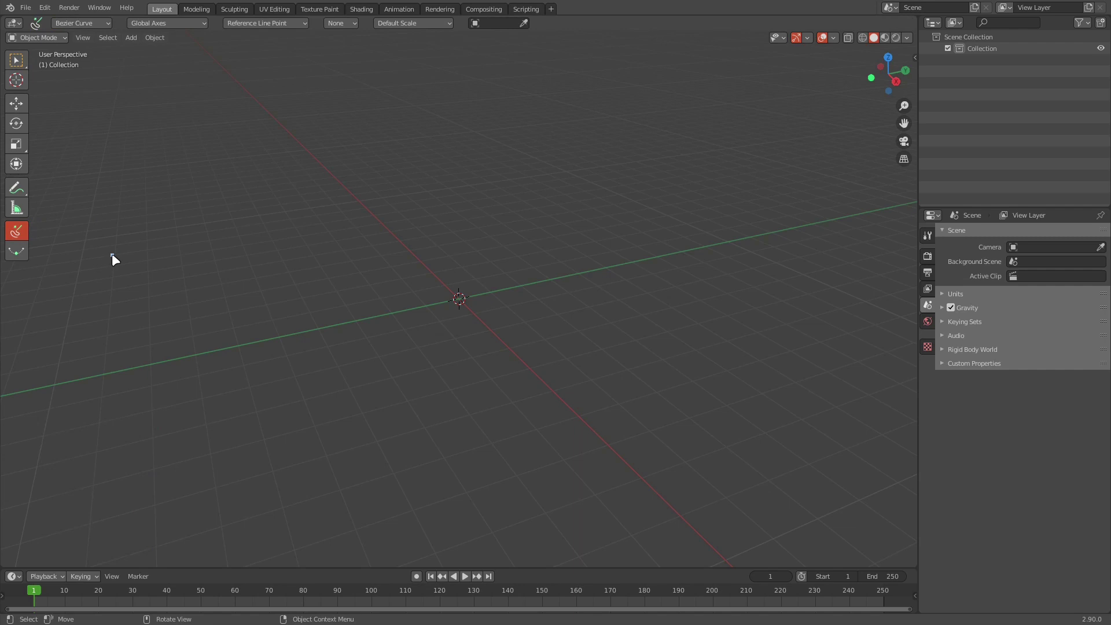
left_click(85, 23)
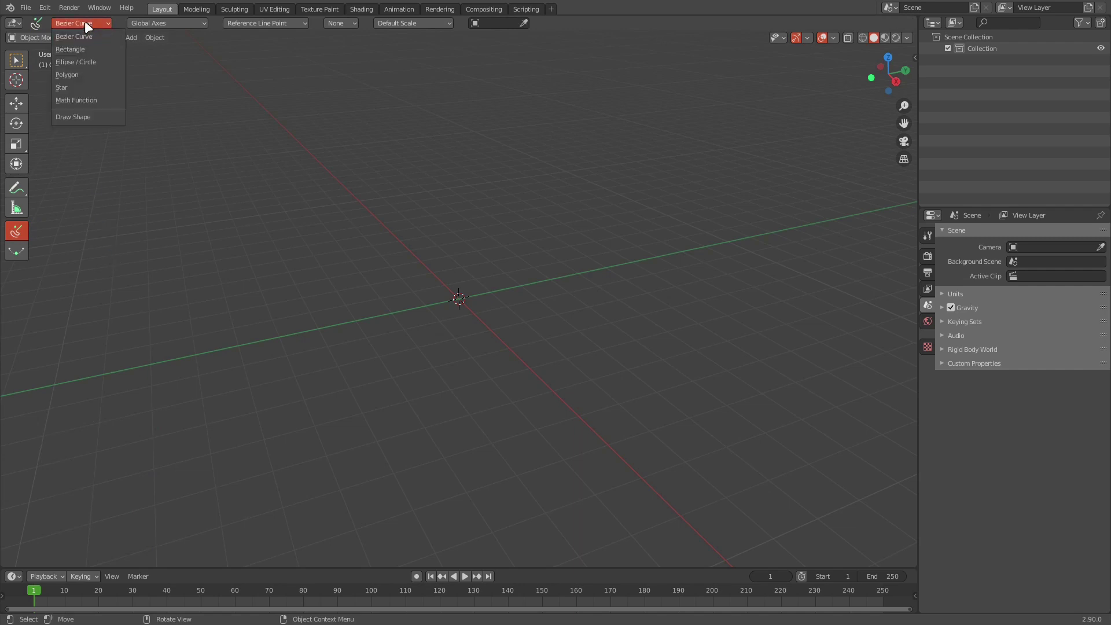
left_click(95, 100)
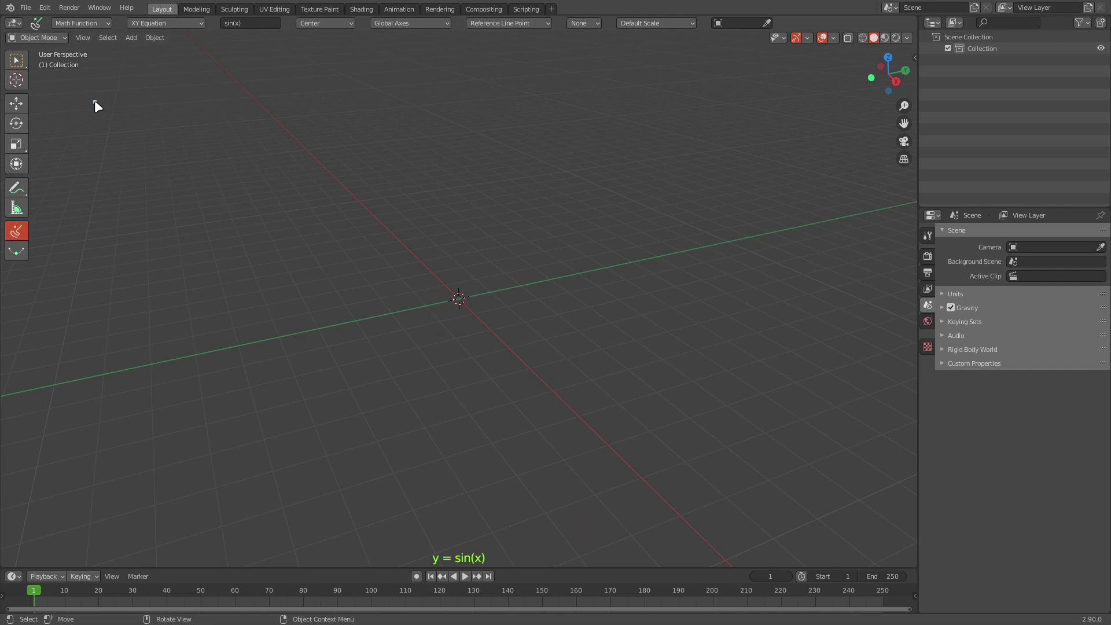
Find the Bezier Utilities add-on in the preferences by searching for "bez" and expand its settings
left_click(253, 23)
left_click(44, 7)
left_click(93, 170)
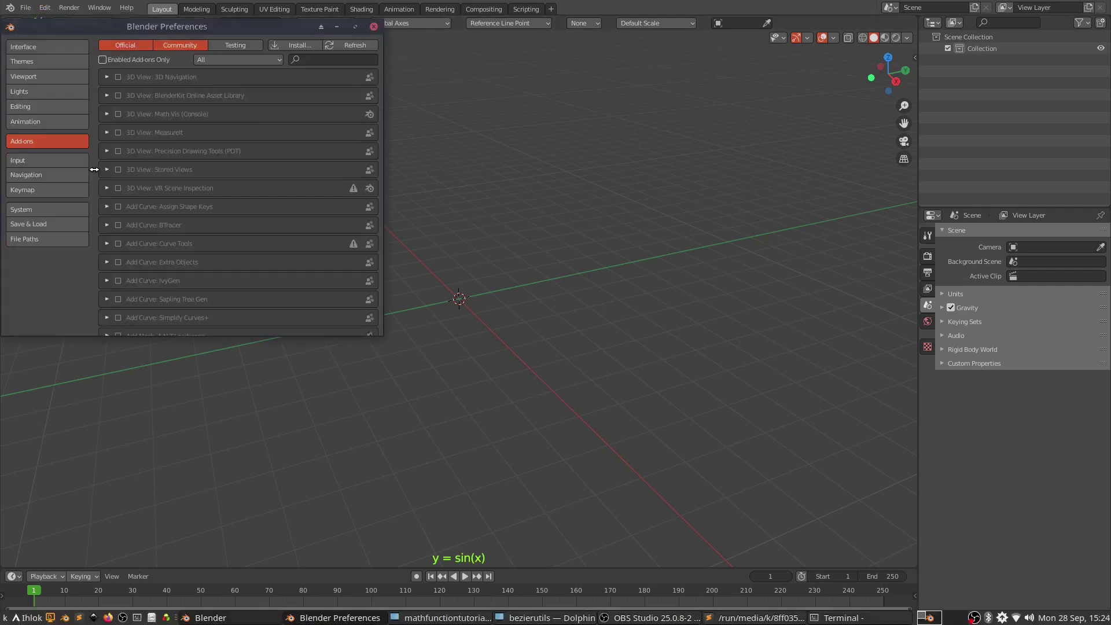
left_click(301, 60)
type("bez")
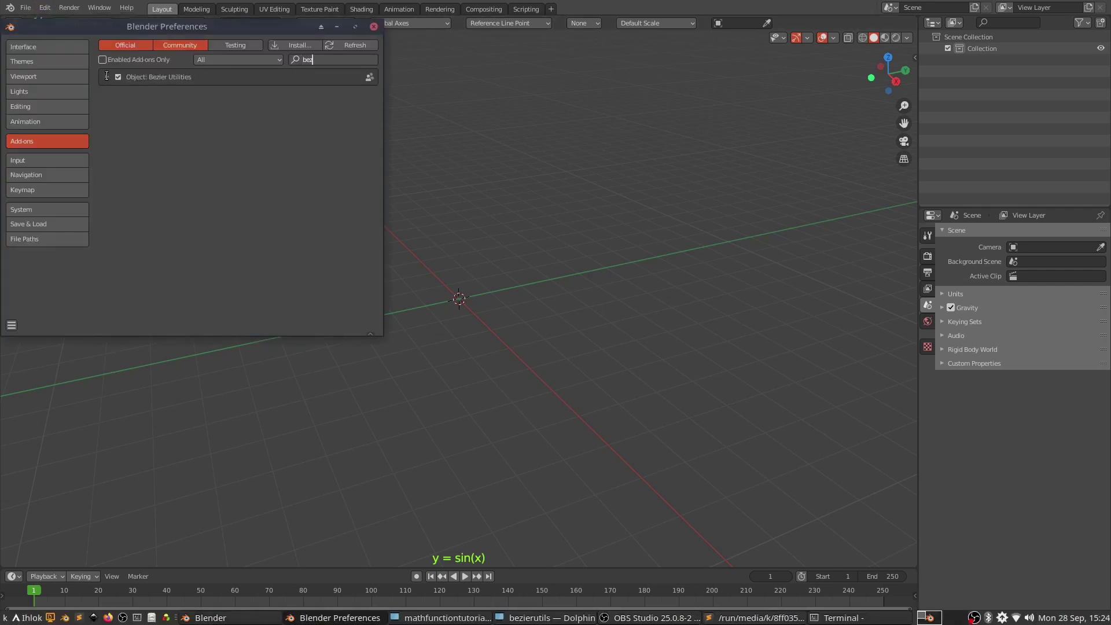
left_click(107, 76)
Increase the on-screen equation text size and change its colour to orange in the Bezier Utilities settings, then close the preferences
left_click(113, 252)
scroll(112, 252, "down", 4)
left_click_drag(248, 248, 272, 249)
left_click(271, 265)
mouse_move(293, 163)
left_mouse_down()
mouse_move(284, 161)
mouse_move(292, 116)
mouse_move(292, 176)
mouse_move(286, 168)
left_mouse_up()
left_click(374, 26)
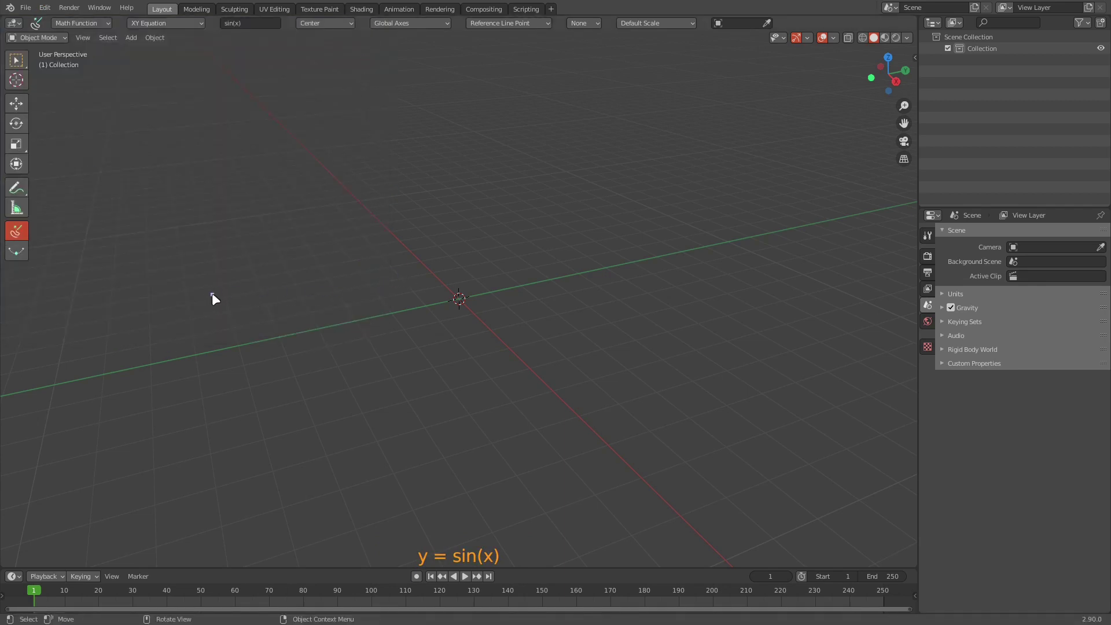
Draw two trial y = sin(x) curves in perspective from different viewing angles, and delete both
mouse_move(452, 275)
left_mouse_down()
mouse_move(646, 251)
mouse_move(723, 214)
left_mouse_up()
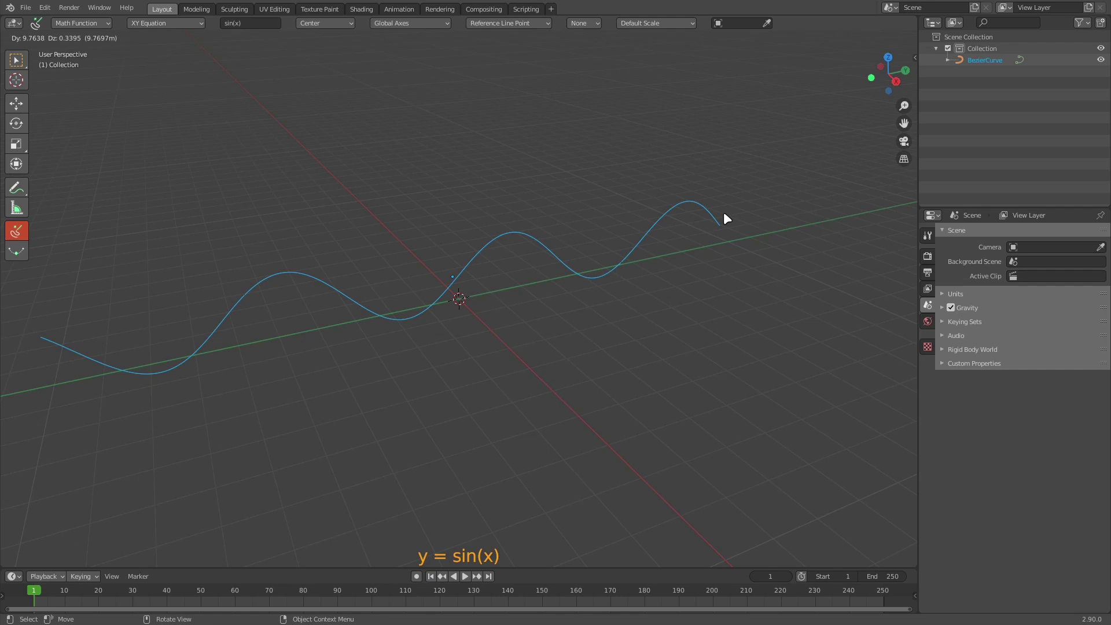
left_click(723, 218)
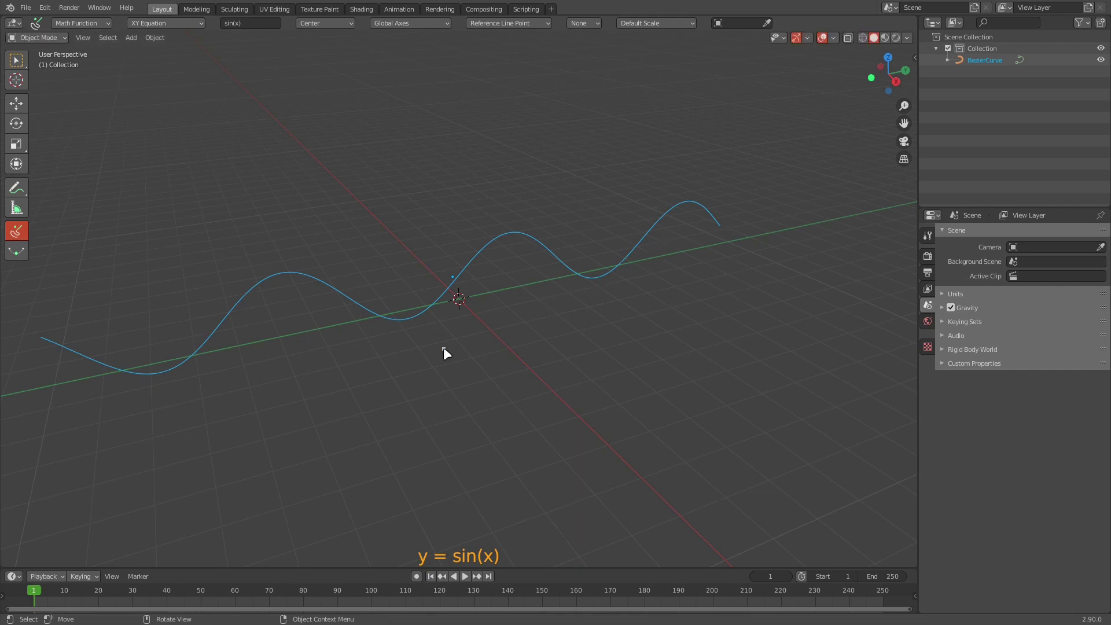
middle_click_drag(438, 345, 575, 339)
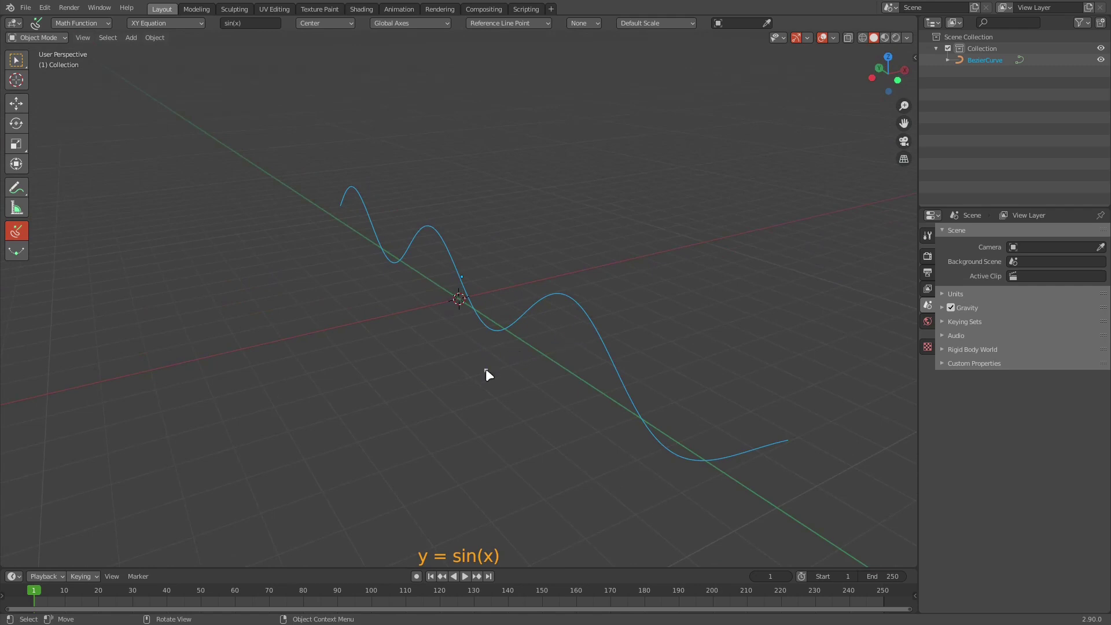
left_click_drag(355, 408, 665, 293)
middle_click_drag(665, 294, 562, 296)
key("Delete")
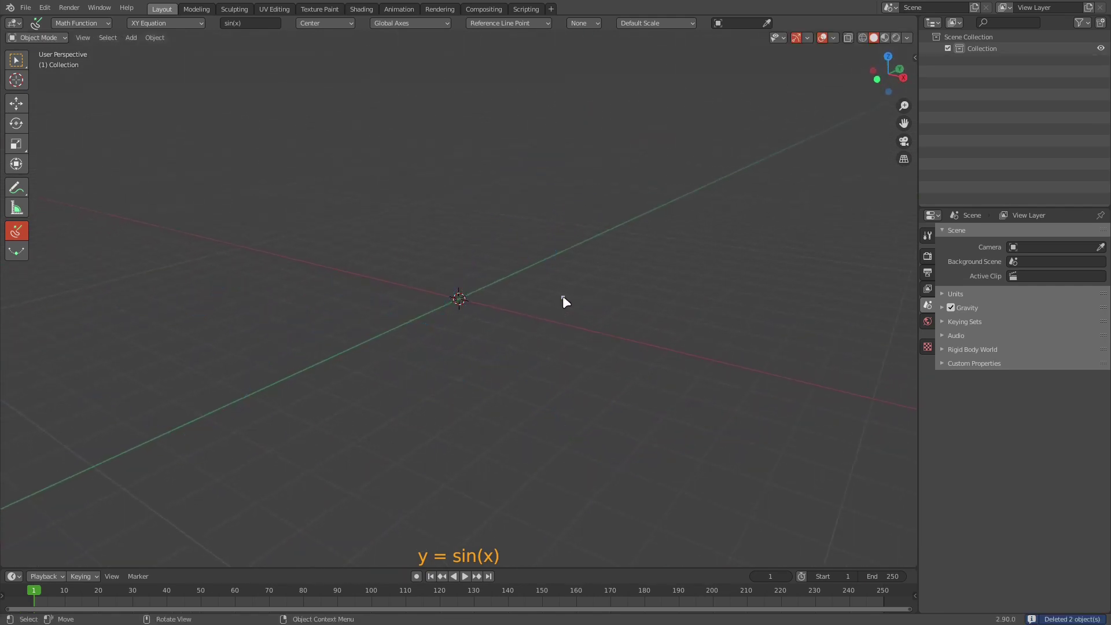
In top view, draw a y = sin(x) curve from its center, then another with the draw mode set to Bounding Box
key("KP_7")
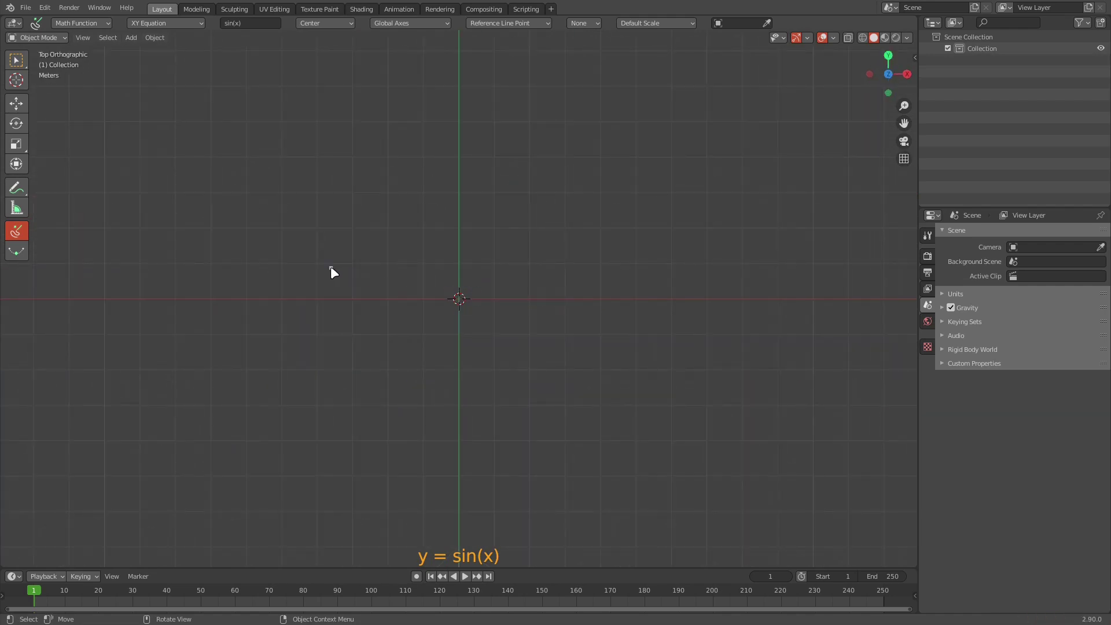
left_click_drag(301, 268, 530, 250)
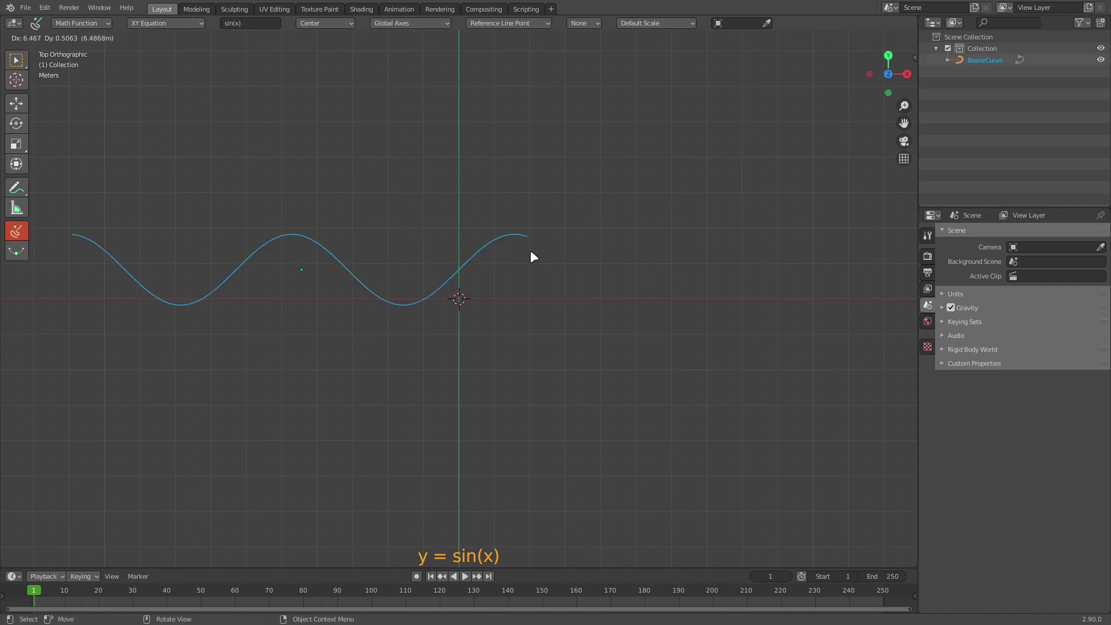
left_click(316, 24)
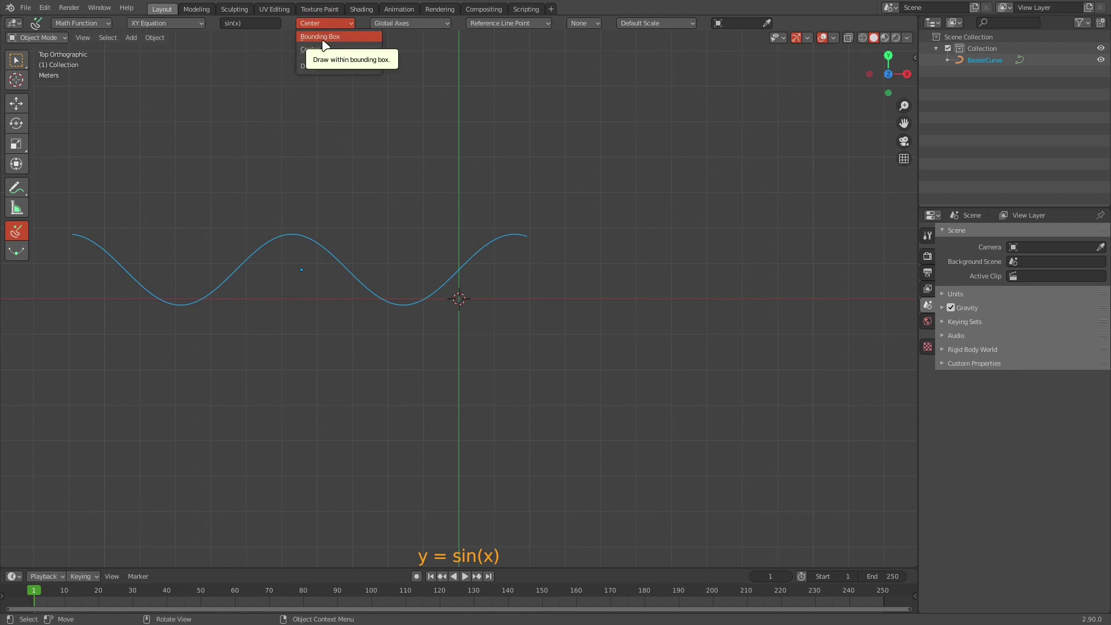
left_click(323, 38)
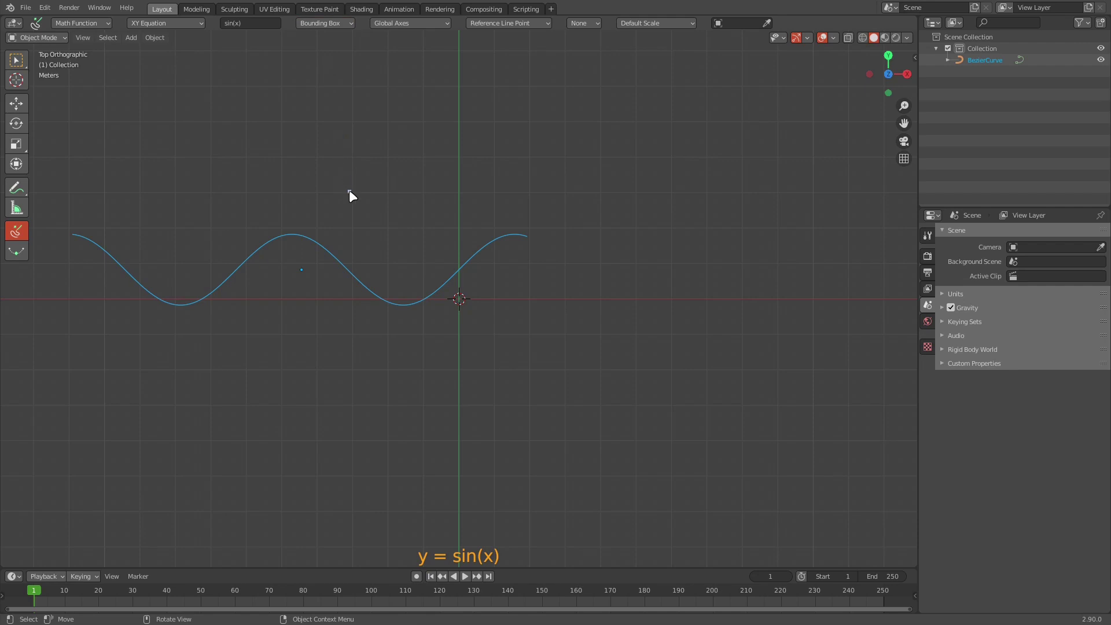
left_click(389, 180)
mouse_move(384, 260)
left_mouse_down()
mouse_move(476, 236)
mouse_move(651, 262)
mouse_move(707, 227)
mouse_move(772, 221)
left_mouse_up()
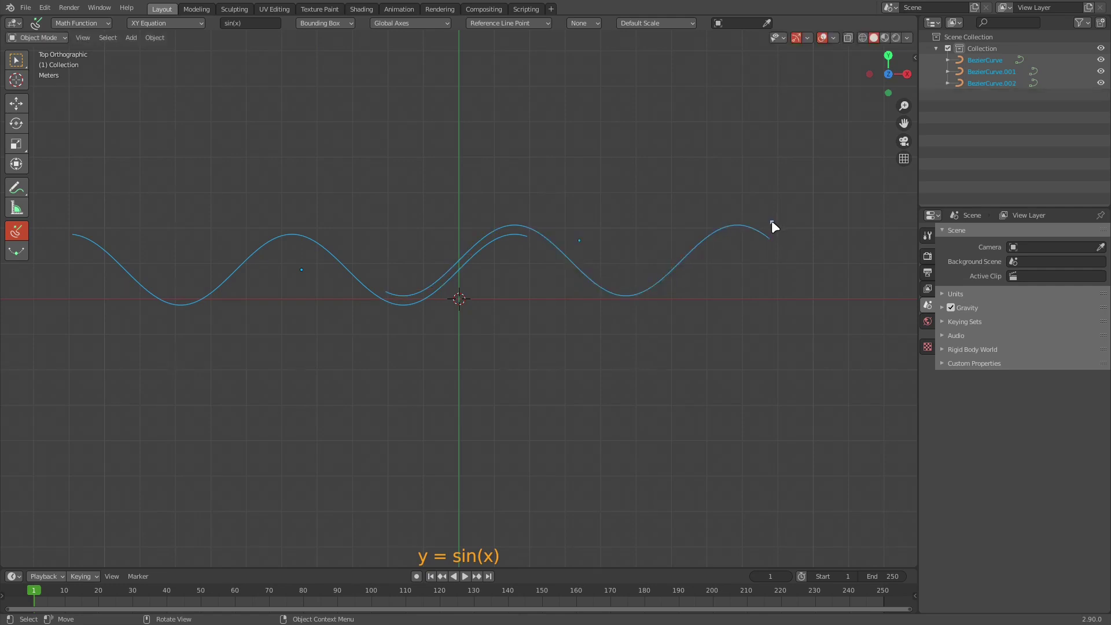
Try the equation sin(x)) with an unbalanced closing parenthesis
left_click(253, 24)
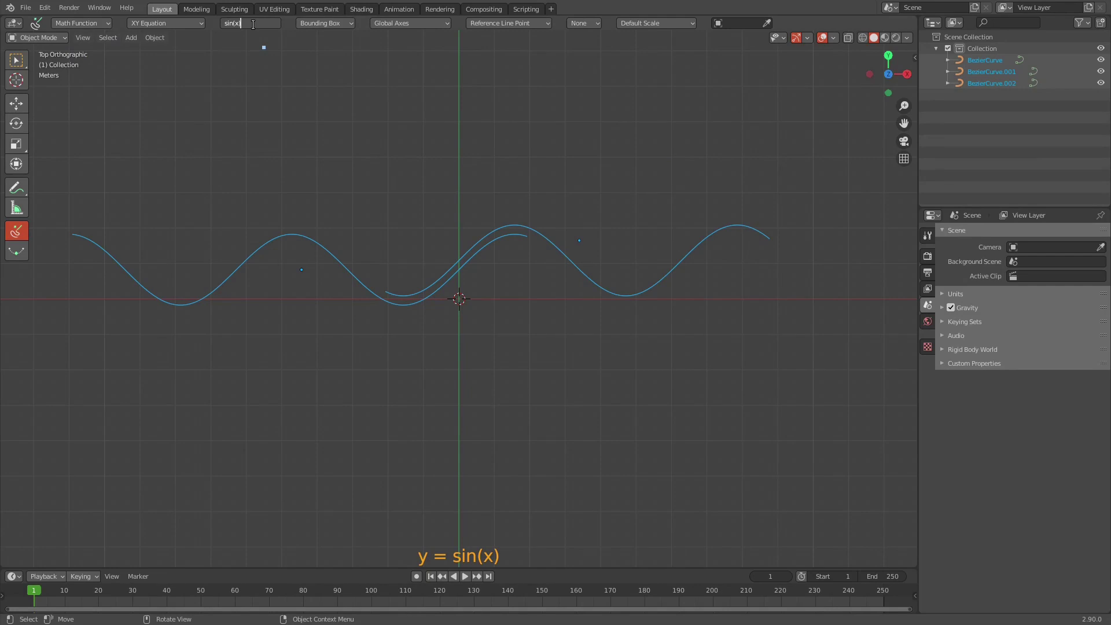
type(")")
key("Return")
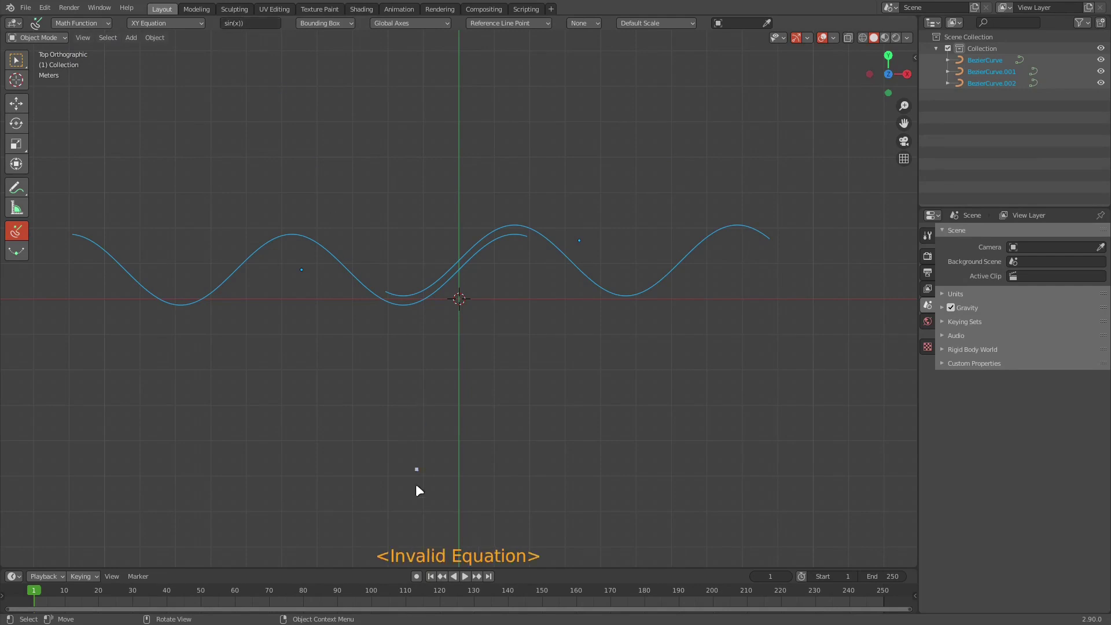
Set the equation to 3 * sin(x) and draw its curve across the grid
left_click(259, 22)
key("BackSpace")
type("3 ")
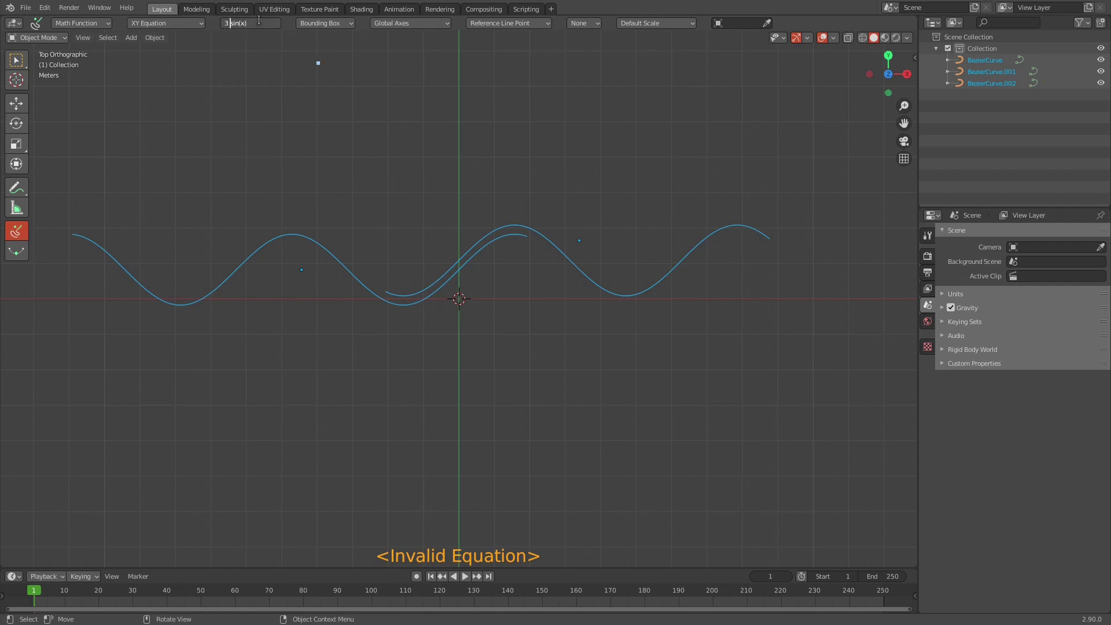
type("*")
key("Return")
left_click_drag(205, 345, 635, 190)
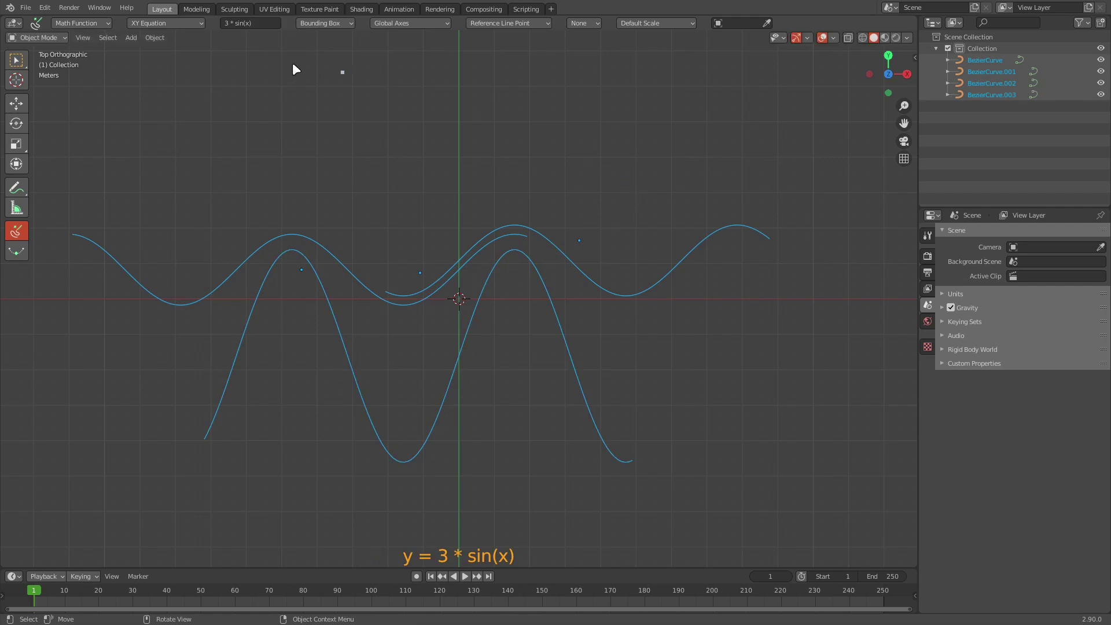
Set the equation to 3 * sin(4 * x), draw its curve, and delete all the curves in the scene
left_click(241, 20)
left_click(250, 24)
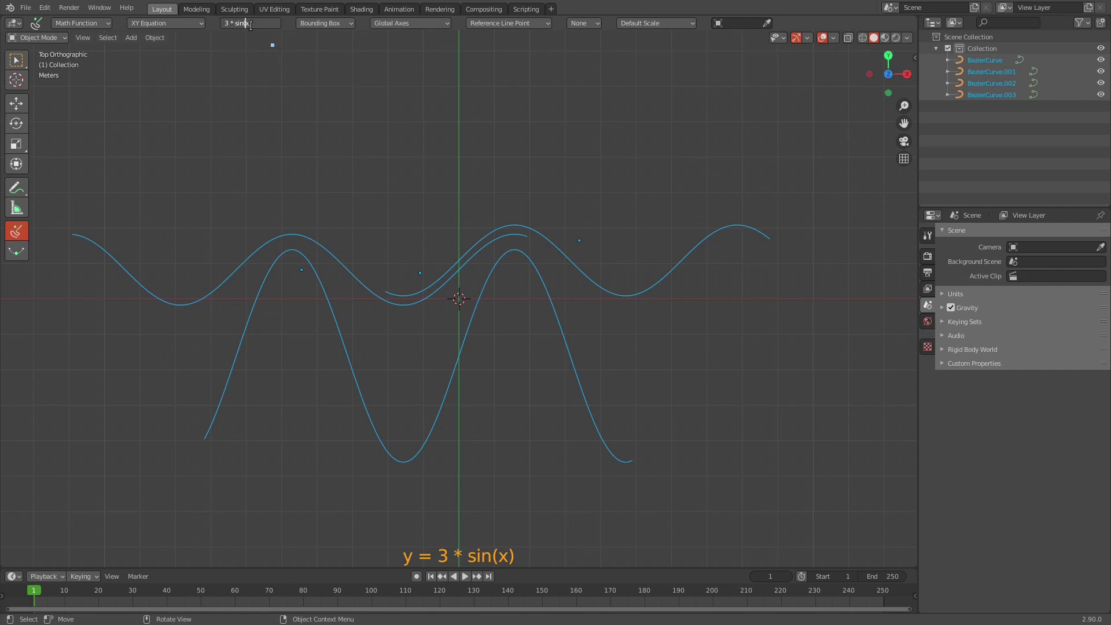
type("4 *")
key("Return")
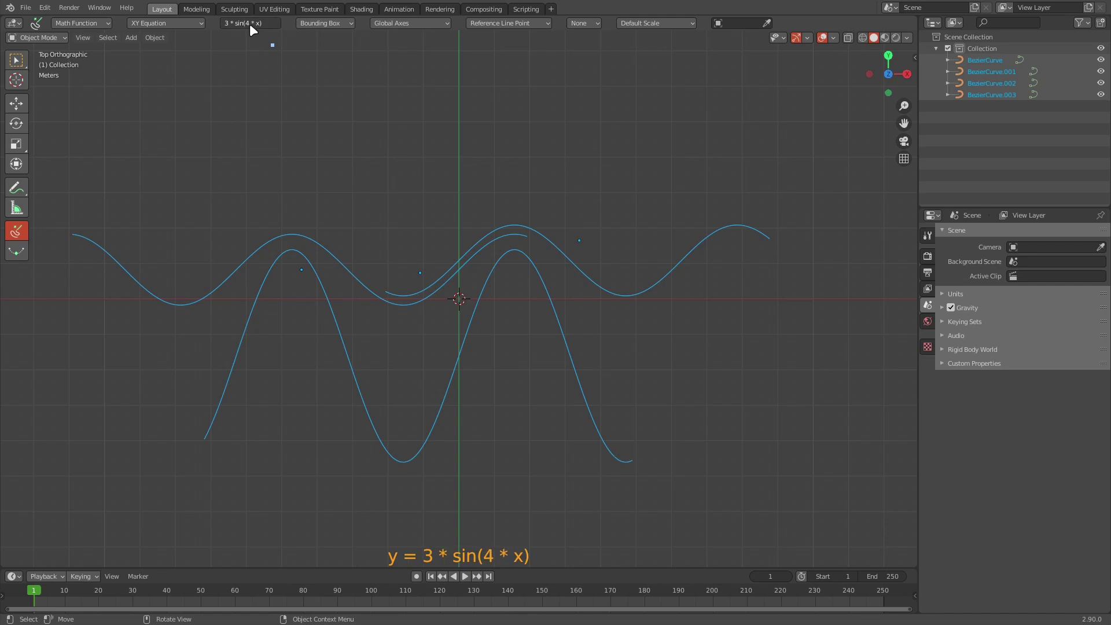
left_click_drag(205, 311, 517, 171)
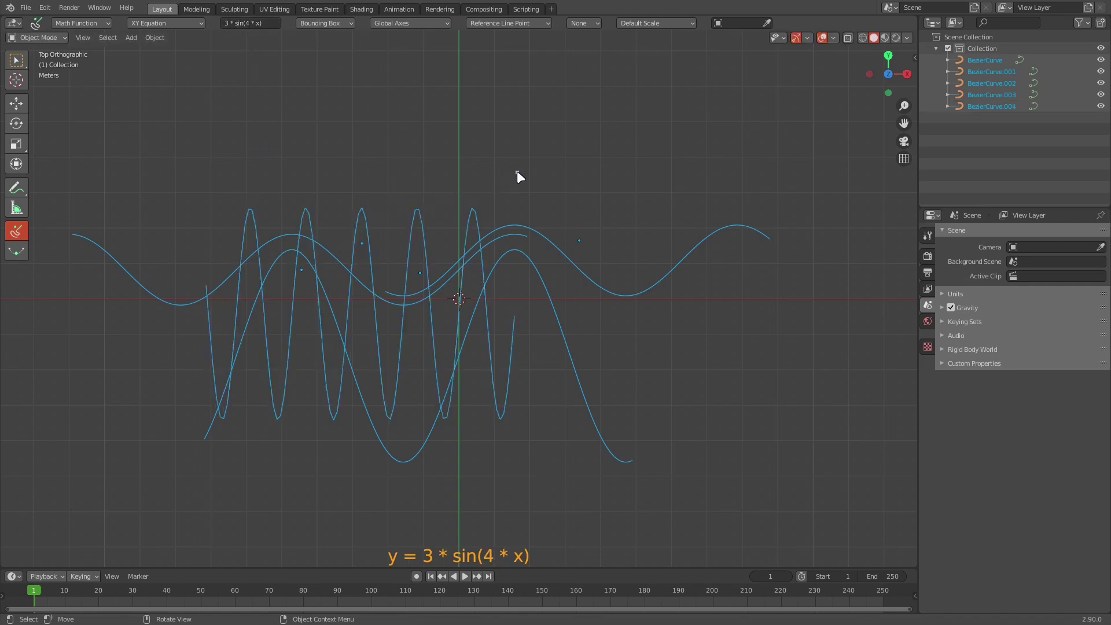
key("Delete")
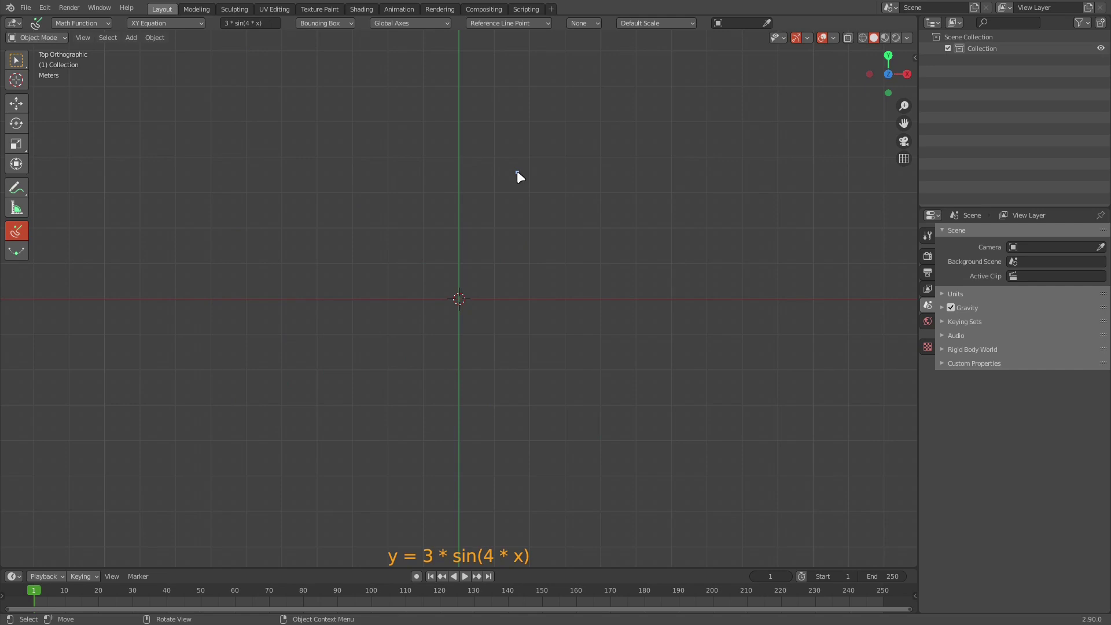
Set the equation to 3 * sin(4 * y), draw the curve vertically through the origin area, and delete it
left_click(258, 23)
left_click(261, 23)
key("BackSpace")
type("y")
key("Return")
mouse_move(487, 388)
left_mouse_down()
mouse_move(460, 329)
mouse_move(457, 166)
mouse_move(439, 106)
left_mouse_up()
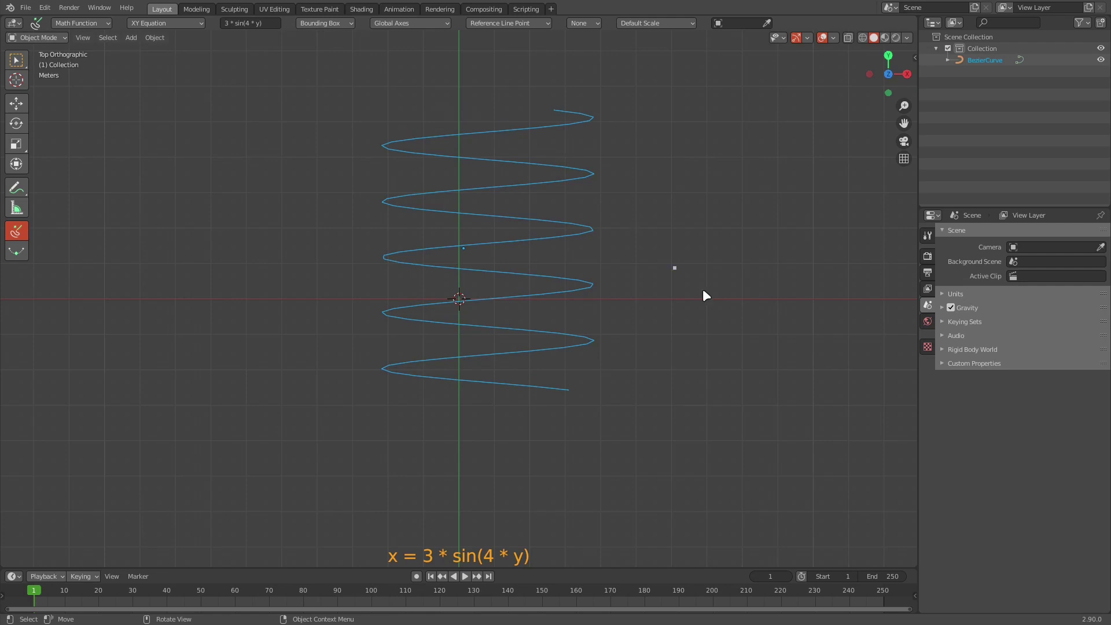
key("Delete")
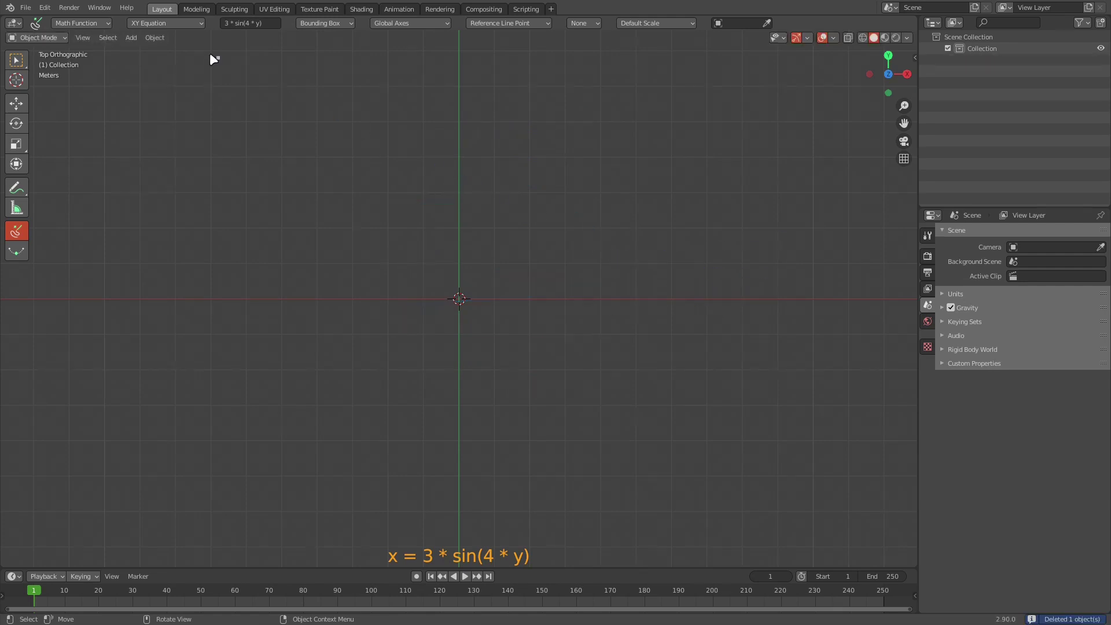
Switch the function type to Parametric Equation with x = cos(t) and y = sin(t)
left_click(185, 22)
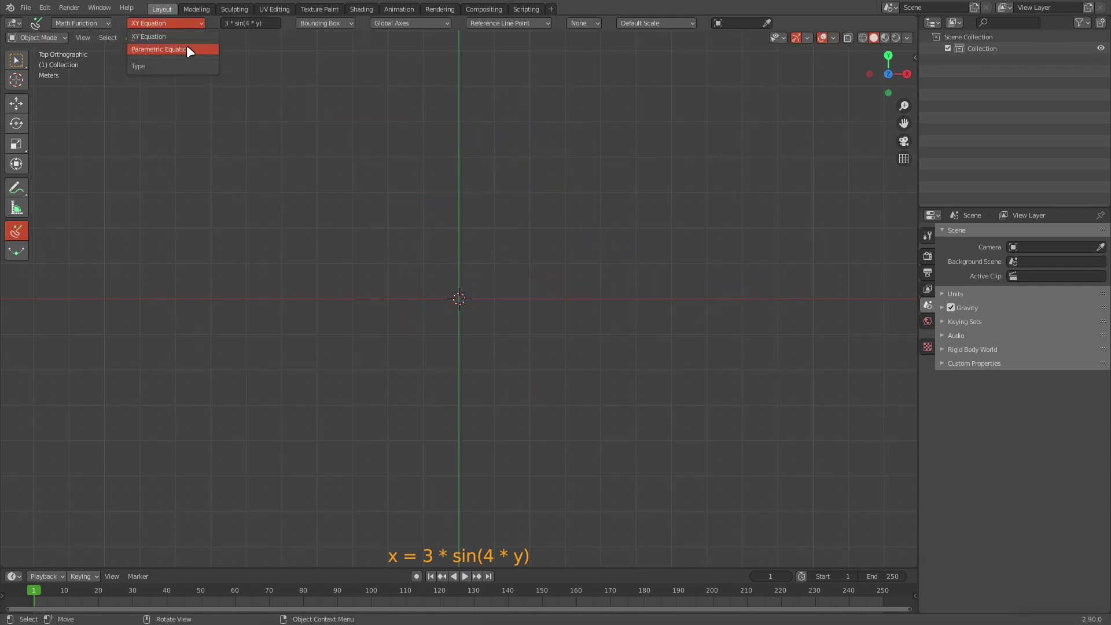
left_click(186, 48)
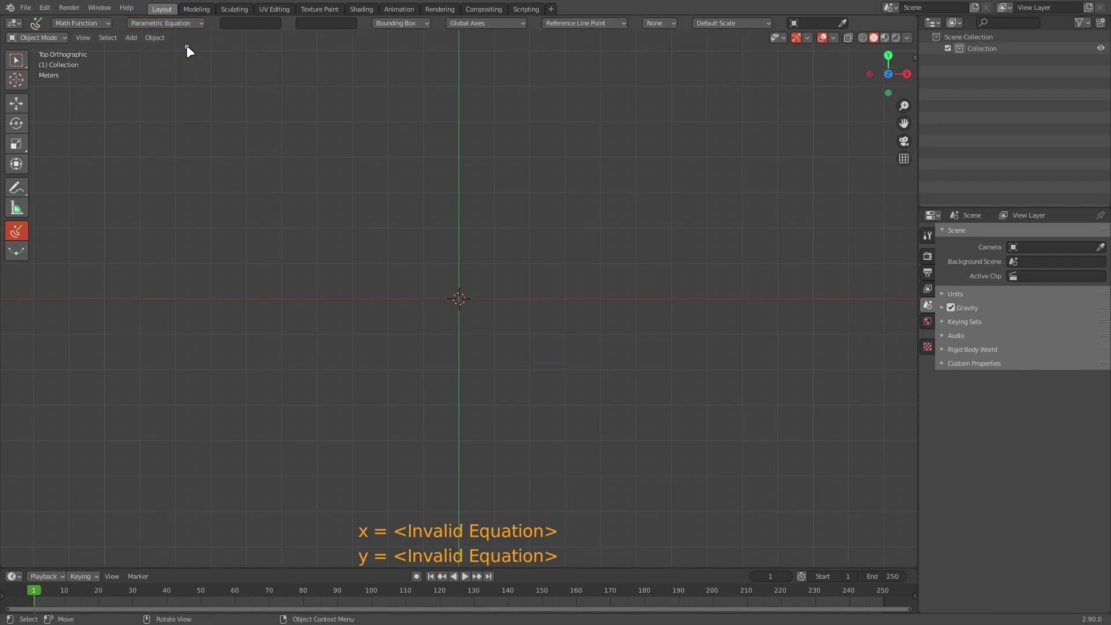
left_click(242, 25)
type("cos(t)")
key("Return")
type("sin(t)")
key("Return")
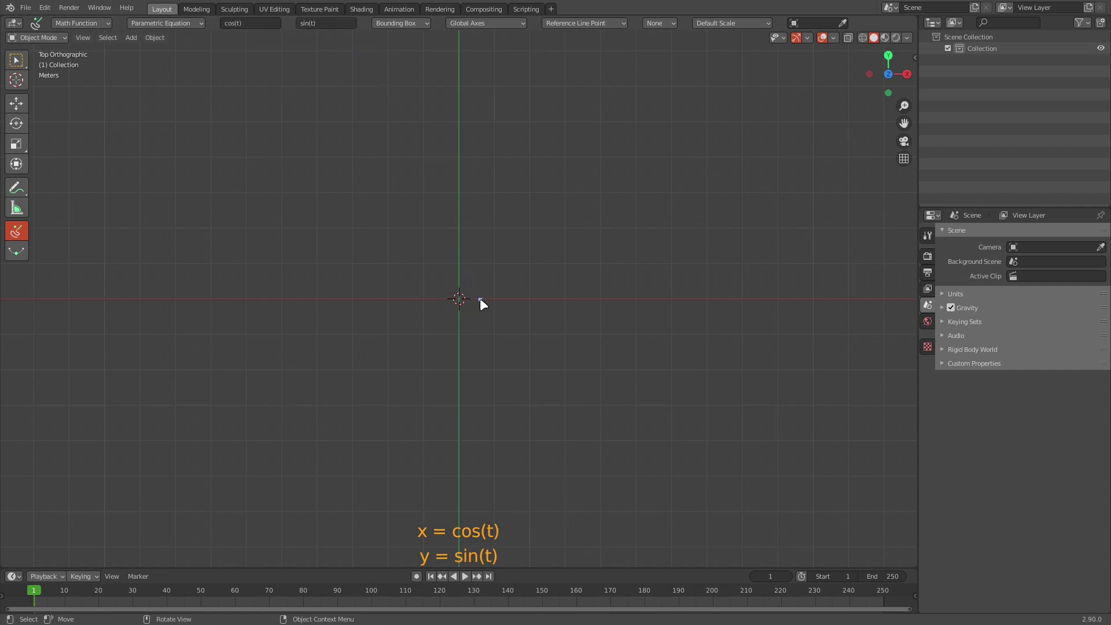
Draw trial circle curves from the parametric equations around the origin, and delete them
left_click(463, 293)
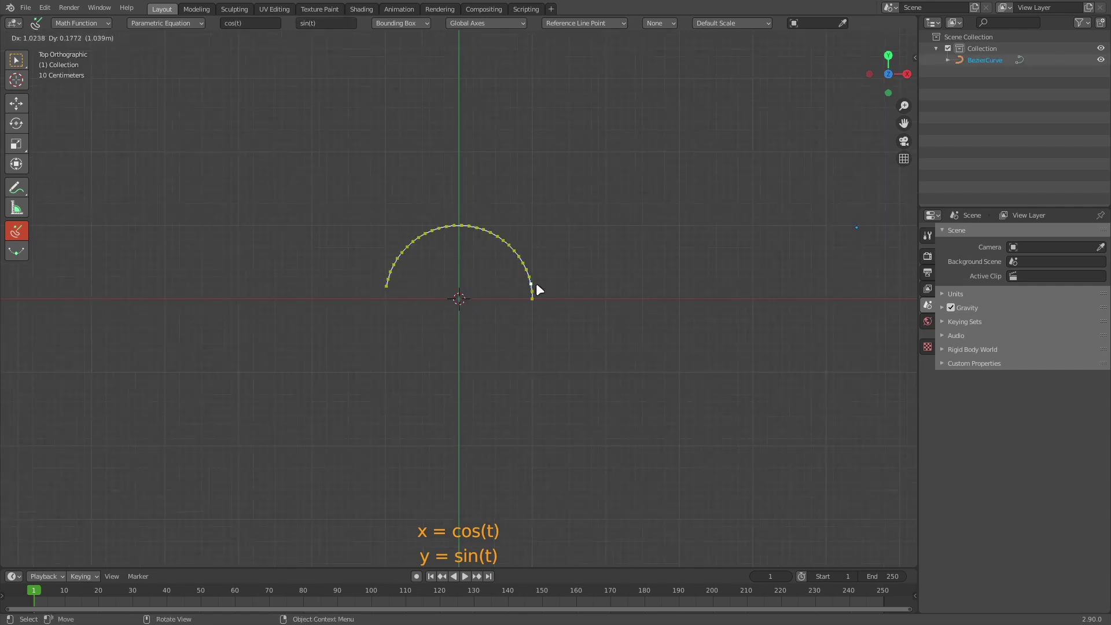
left_click(617, 240)
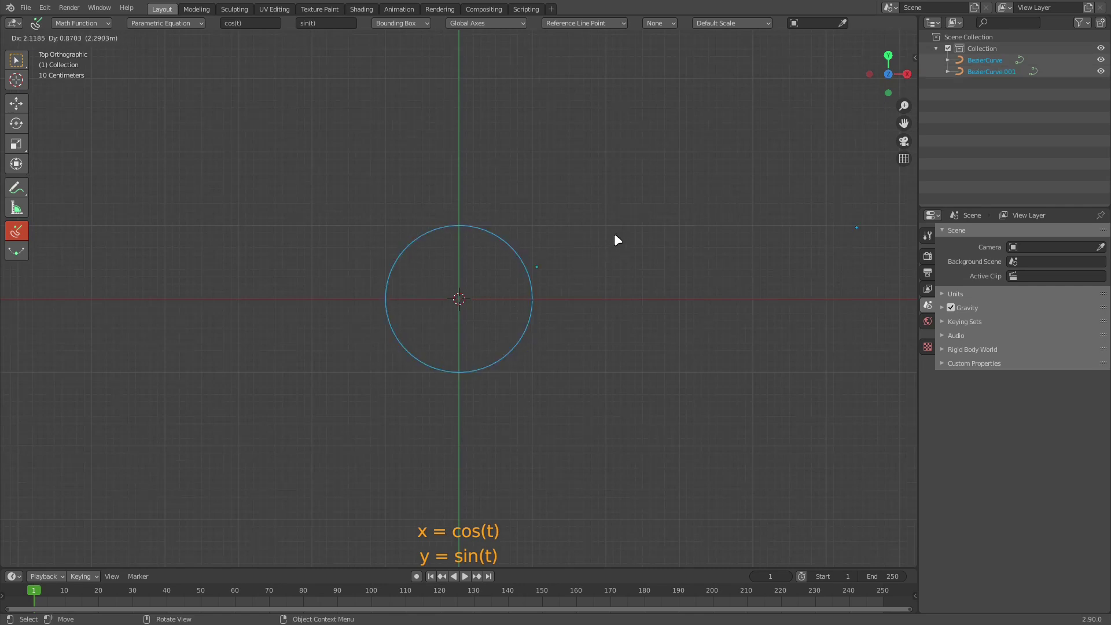
key("Delete")
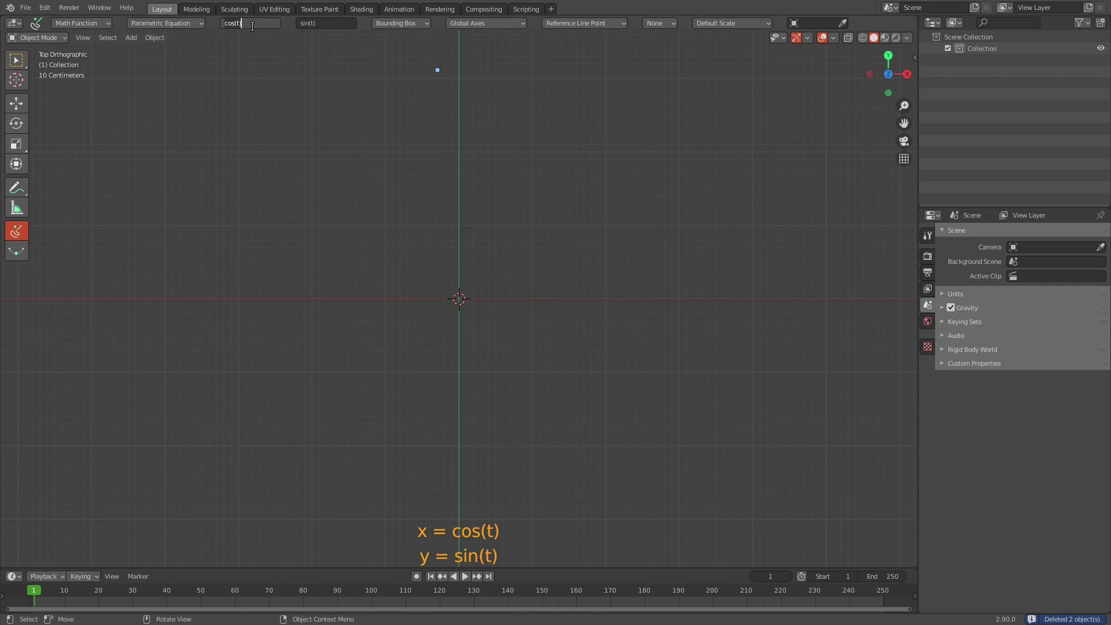
Set the parametric x function to 3 * cos(t)
key("Home")
type("3 *")
key("Return")
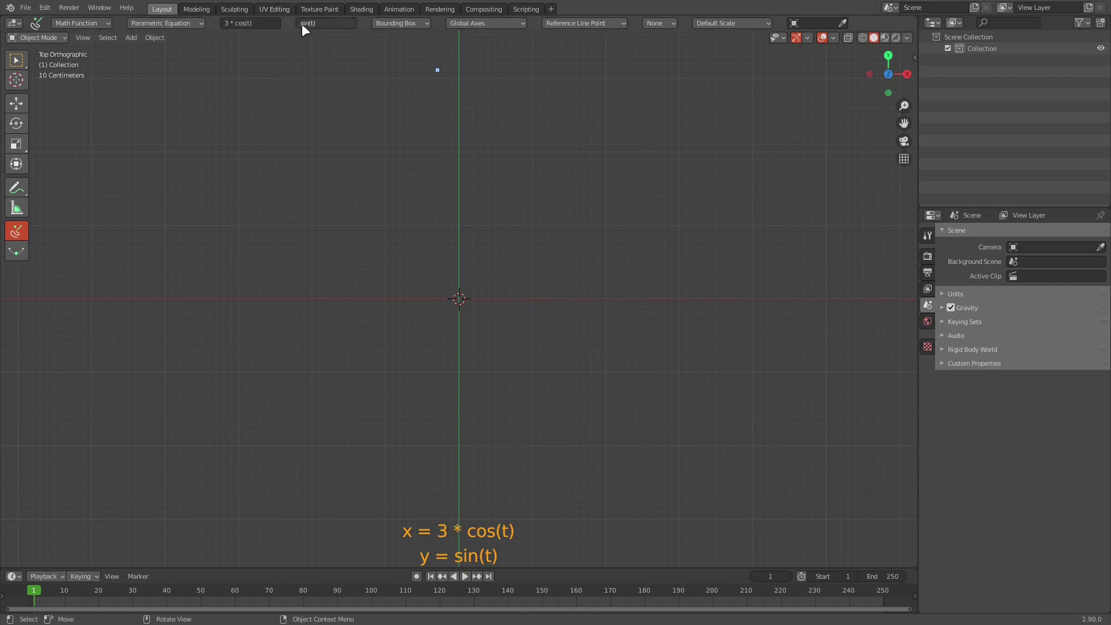
Set the parametric y function to 2 * sin(t) and draw the ellipse around the origin
left_click(321, 22)
key("Home")
type("2 *")
key("Return")
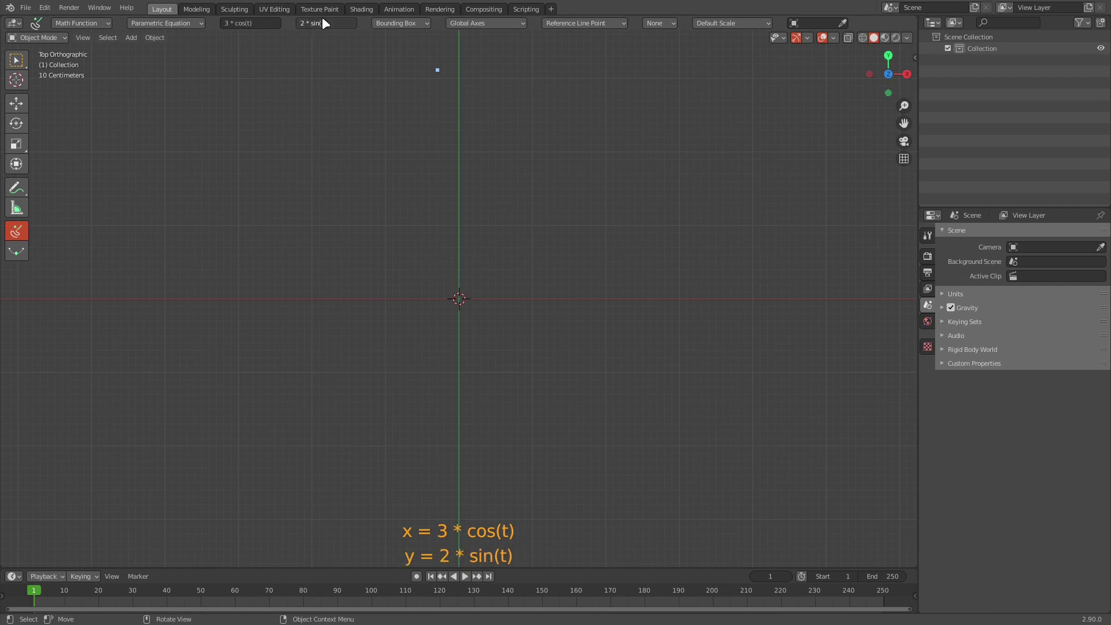
mouse_move(458, 299)
left_mouse_down()
mouse_move(559, 302)
mouse_move(616, 284)
left_mouse_up()
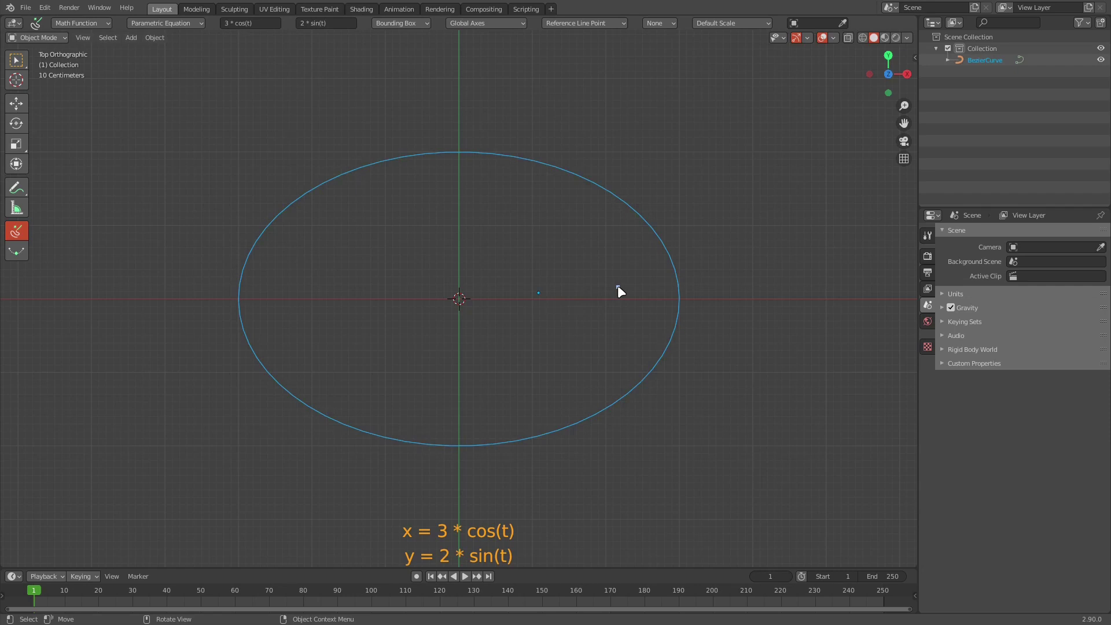
Expand the Flexi Draw Math Function settings among the Bezier Utilities options of the active tool
left_click(397, 26)
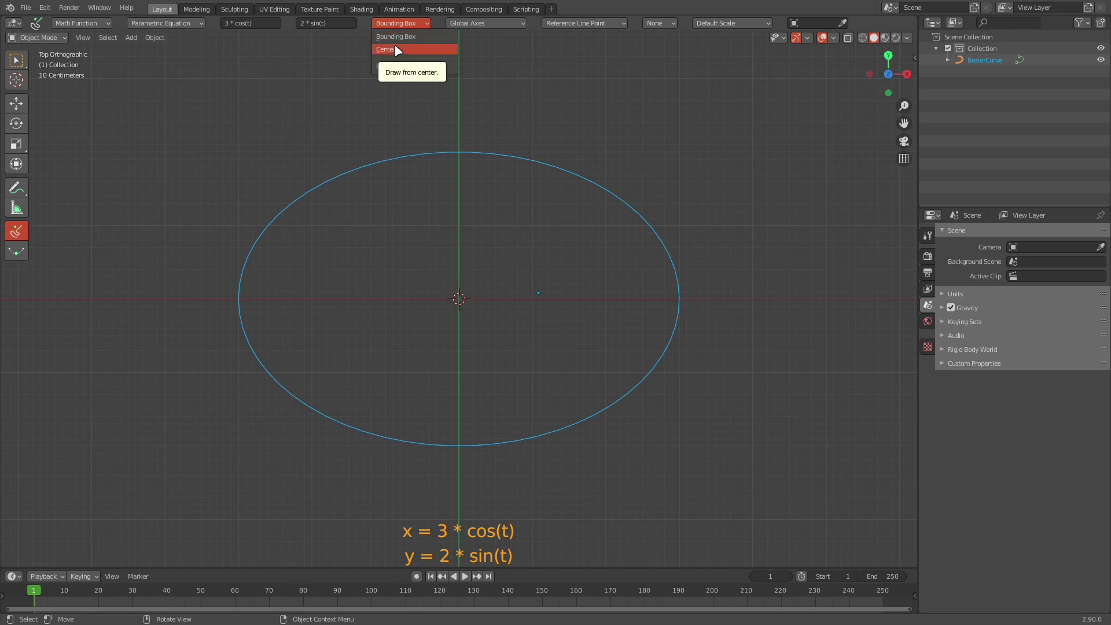
key("Escape")
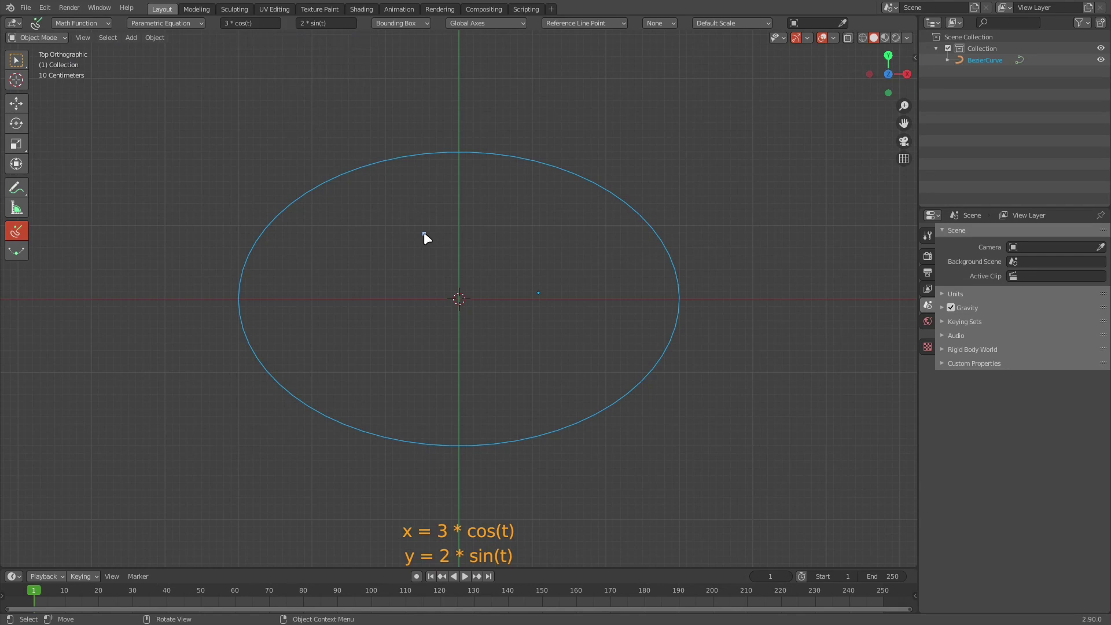
left_click(927, 235)
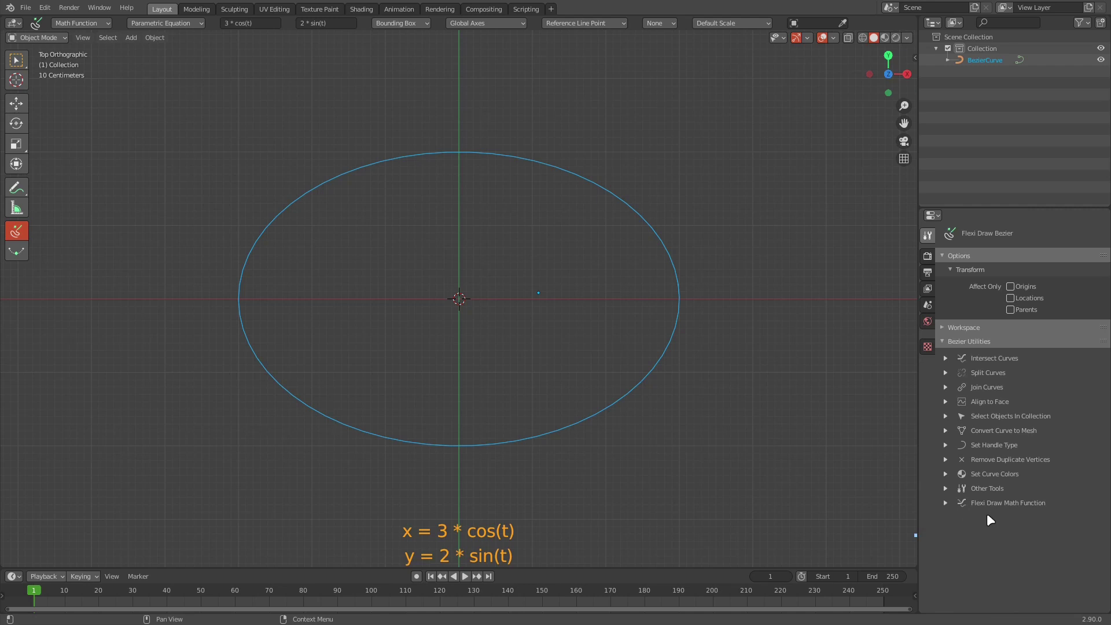
left_click(944, 502)
scroll(943, 500, "down", 5)
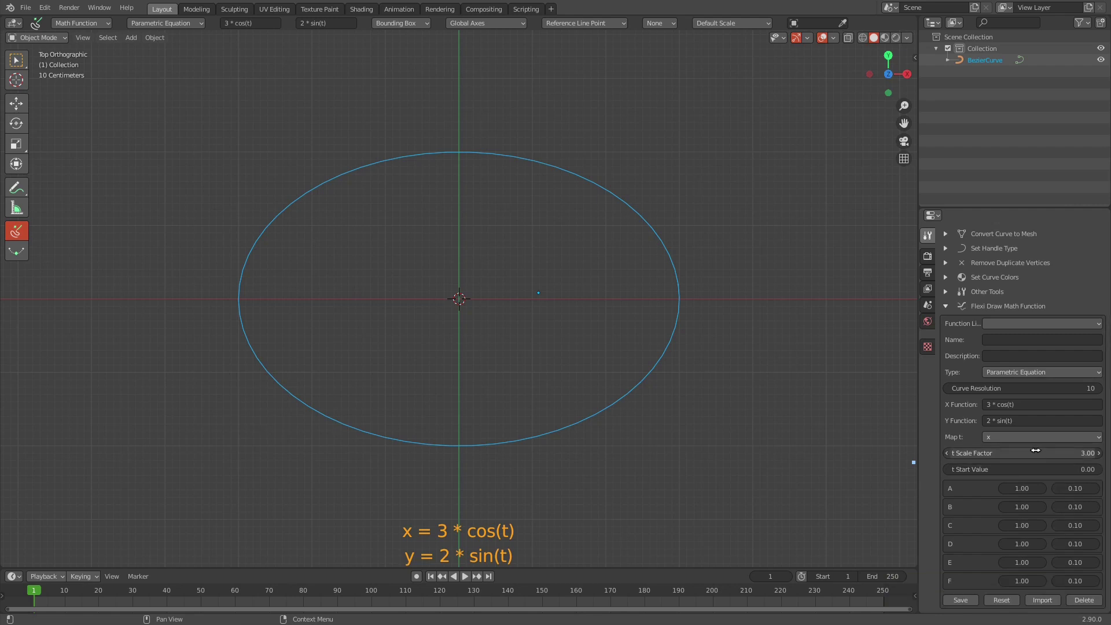
Change the X function to B * cos(t) so that its multiplier is a parameter
left_click(1022, 404)
key("Home")
key("Right")
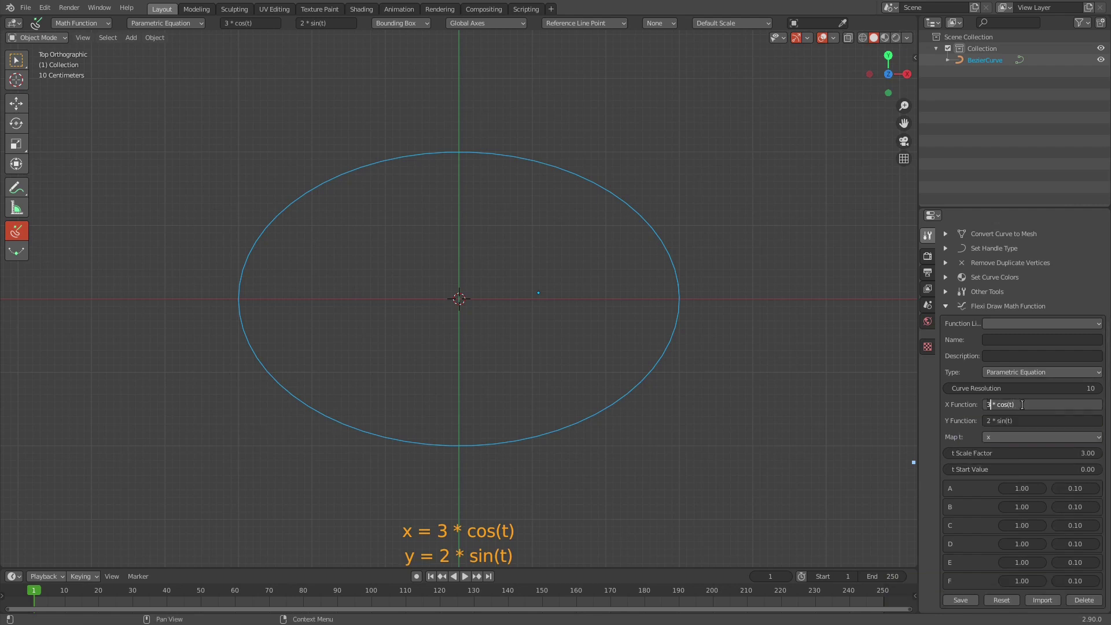
key("BackSpace")
type("B")
key("Return")
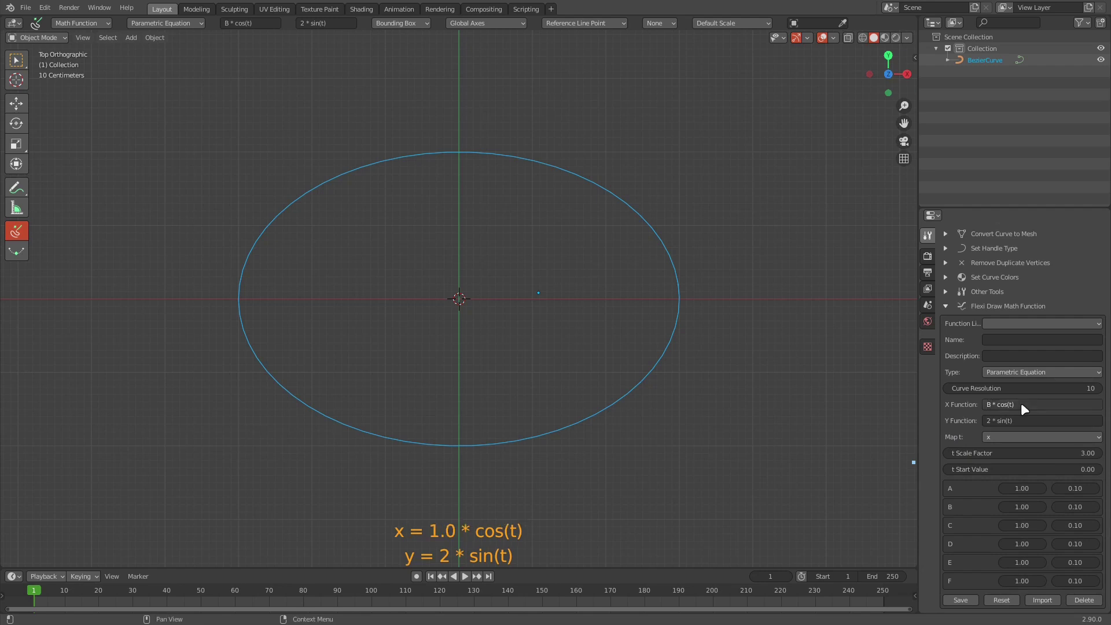
Change the Y function to A * sin(t) so that its multiplier is a parameter
left_click(1016, 422)
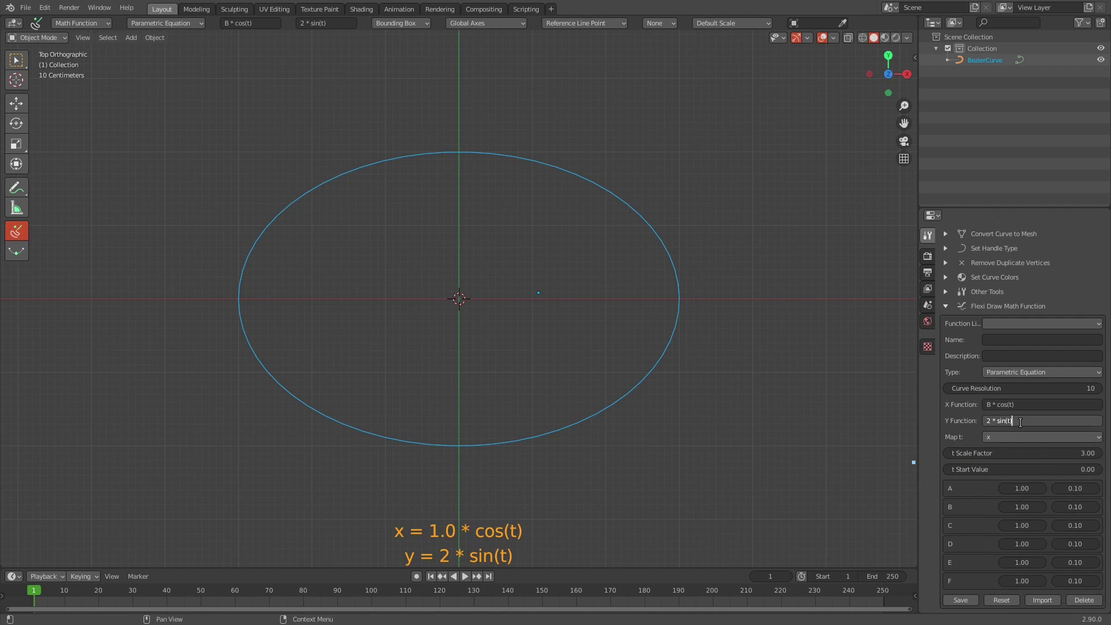
key("Home")
key("Right")
key("BackSpace")
type("A")
key("Return")
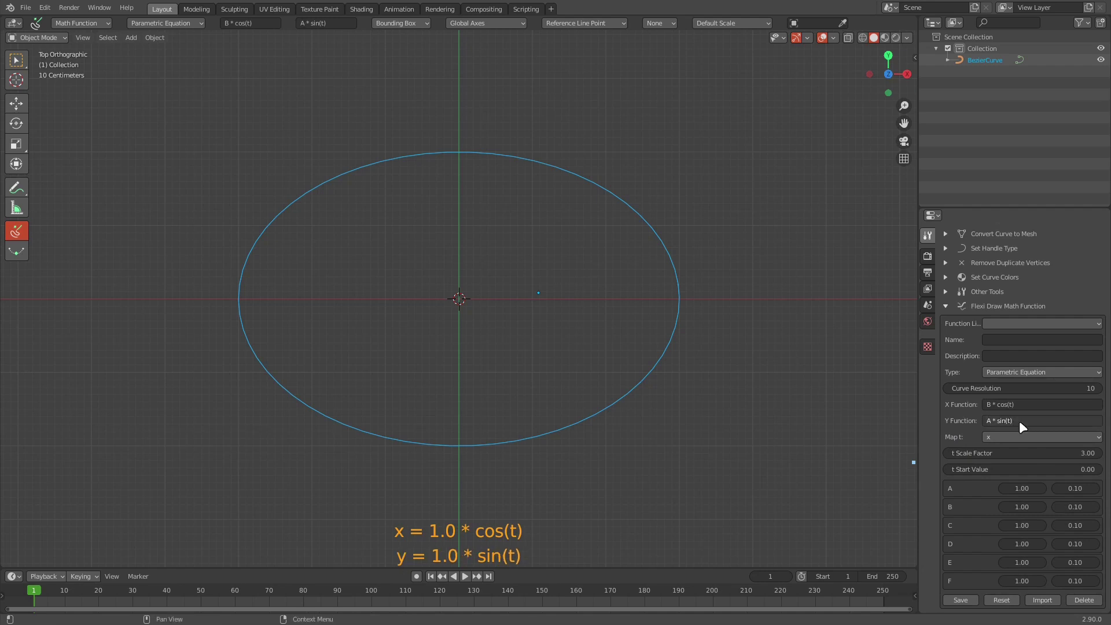
Start drawing the parametric curve from the origin and vary parameter A up and down, ending at 1.4
mouse_move(456, 298)
left_mouse_down()
mouse_move(476, 313)
mouse_move(520, 318)
left_mouse_up()
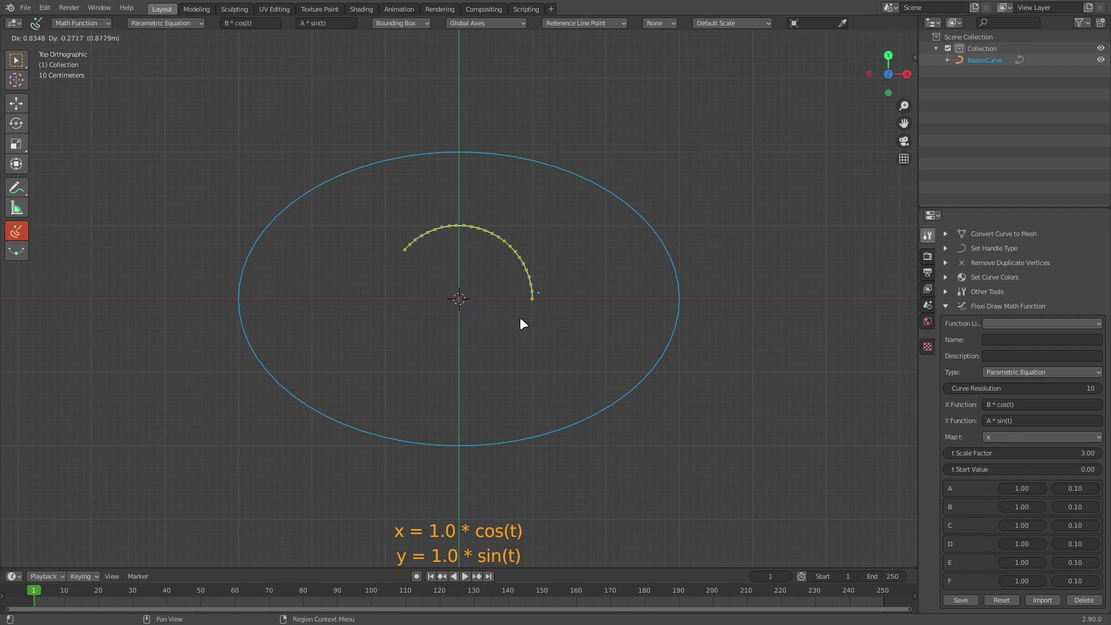
scroll(521, 320, "up", 6)
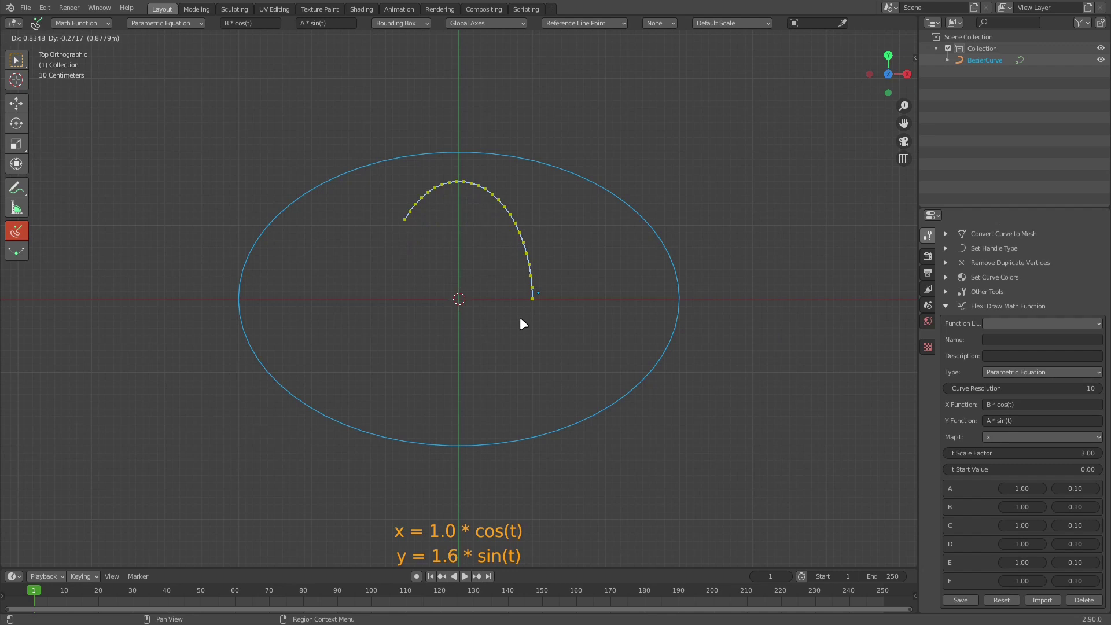
scroll(520, 319, "down", 5)
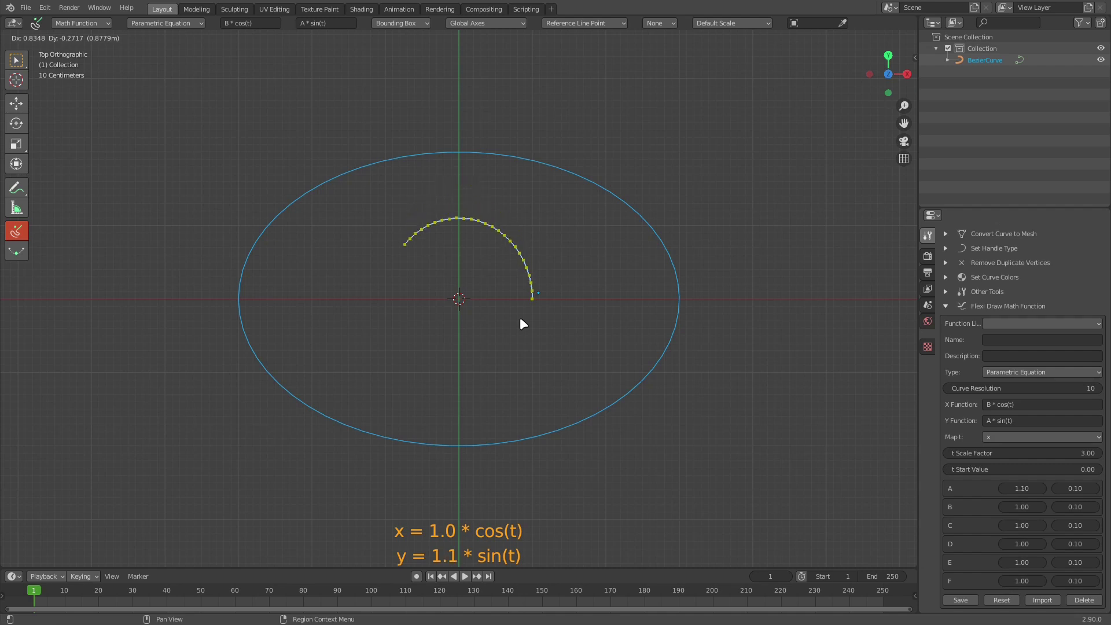
scroll(521, 319, "down", 3)
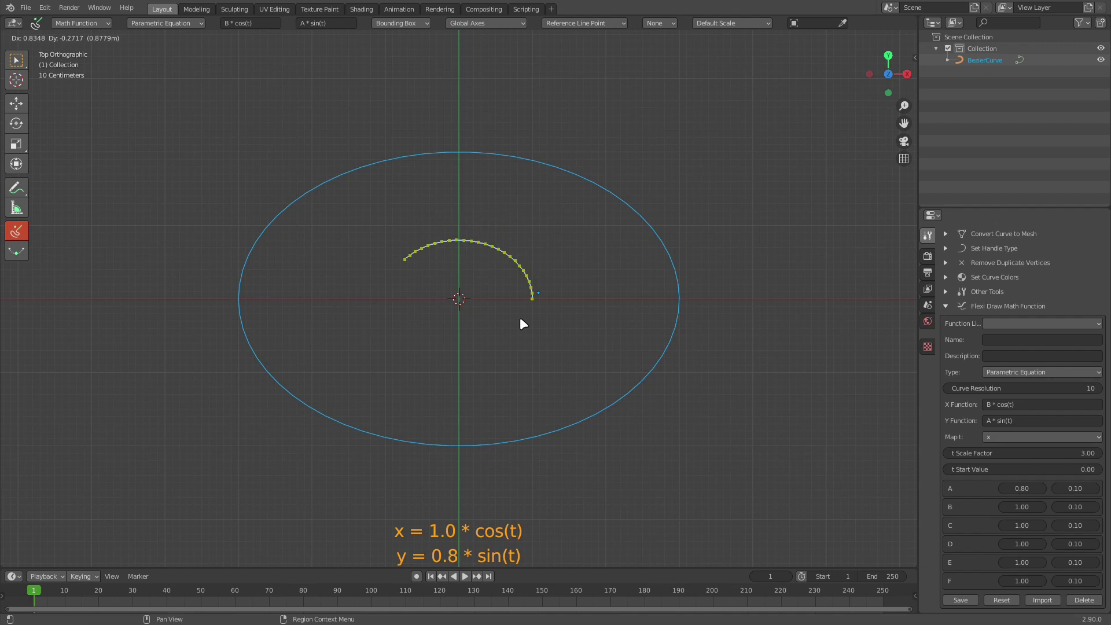
scroll(521, 319, "up", 6)
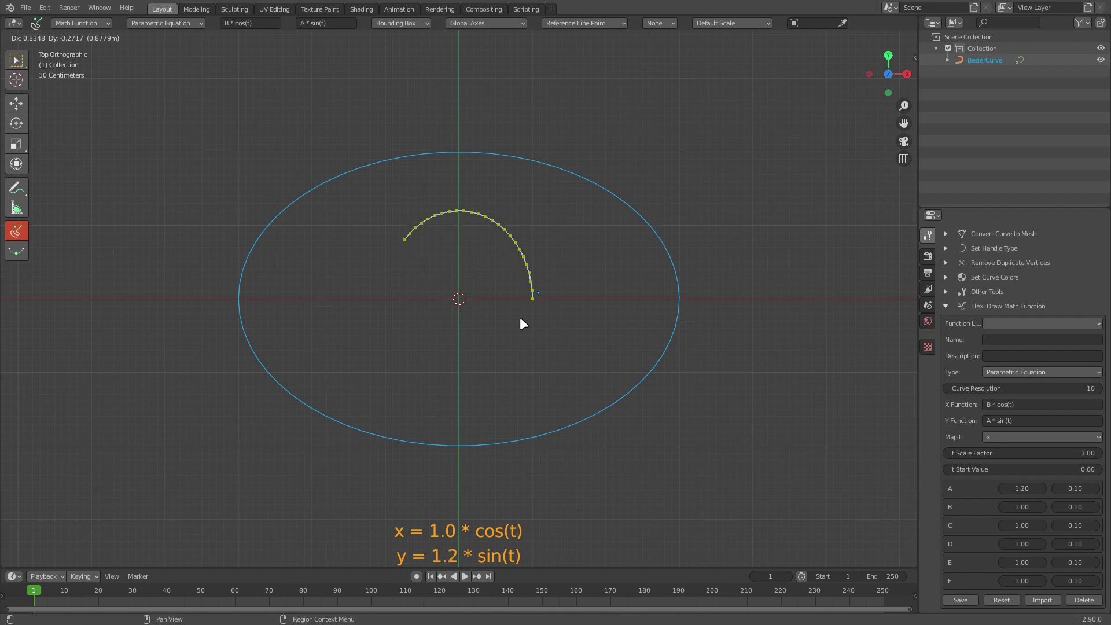
Raise parameter B to 2.3 and A to 2.4, and complete the curve as a closed ellipse around the origin
scroll(520, 320, "up", 3, "ctrl")
scroll(520, 319, "up", 6, "ctrl")
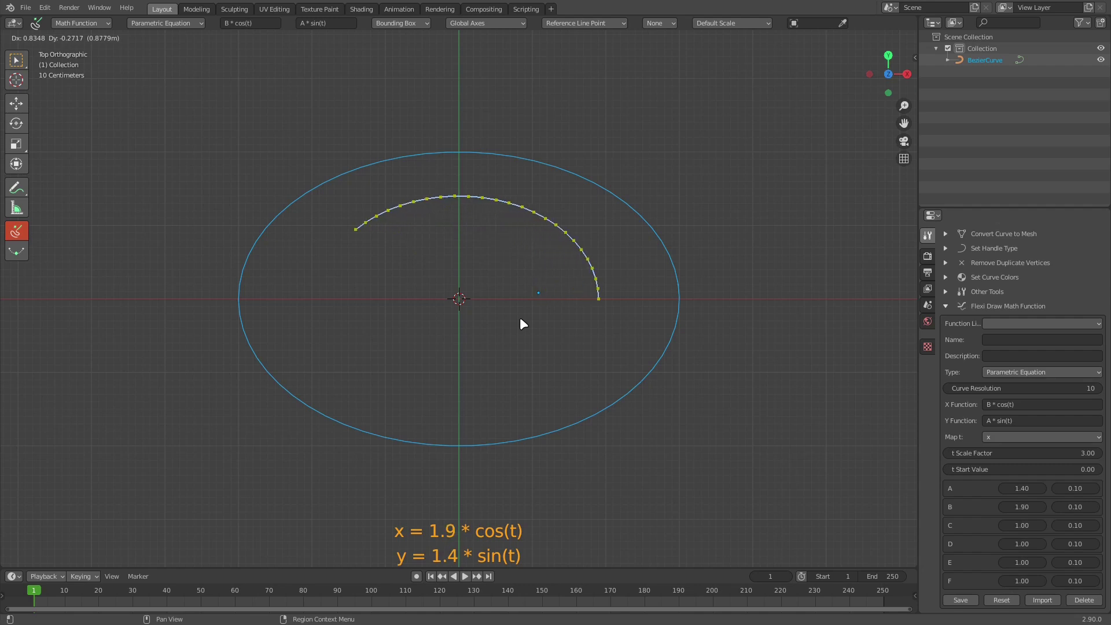
scroll(520, 318, "up", 4, "ctrl")
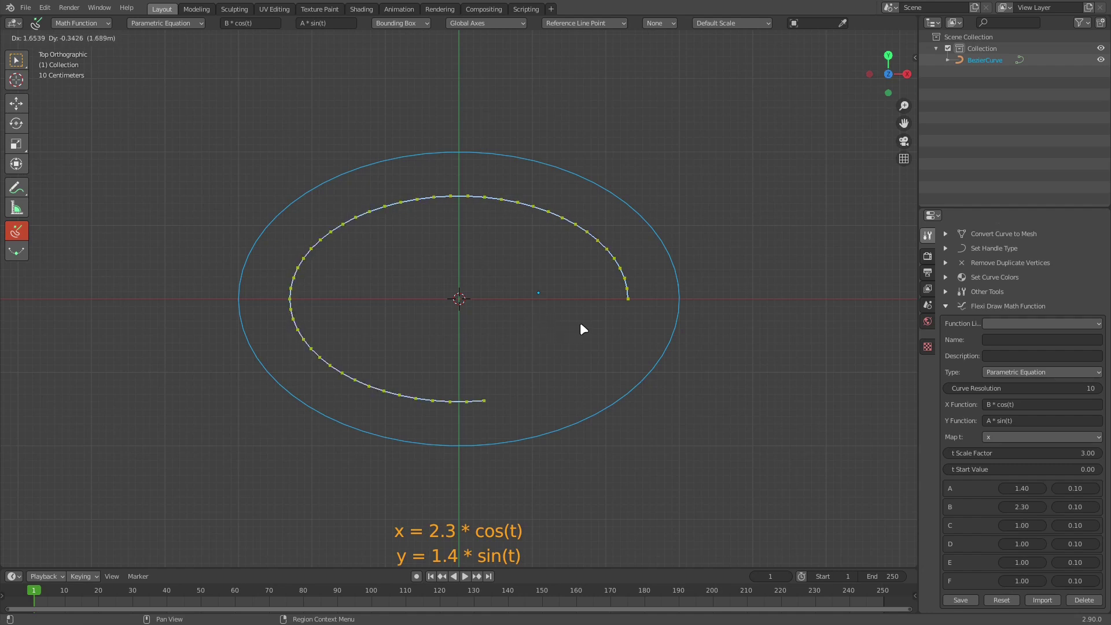
scroll(579, 322, "up", 1, "shift")
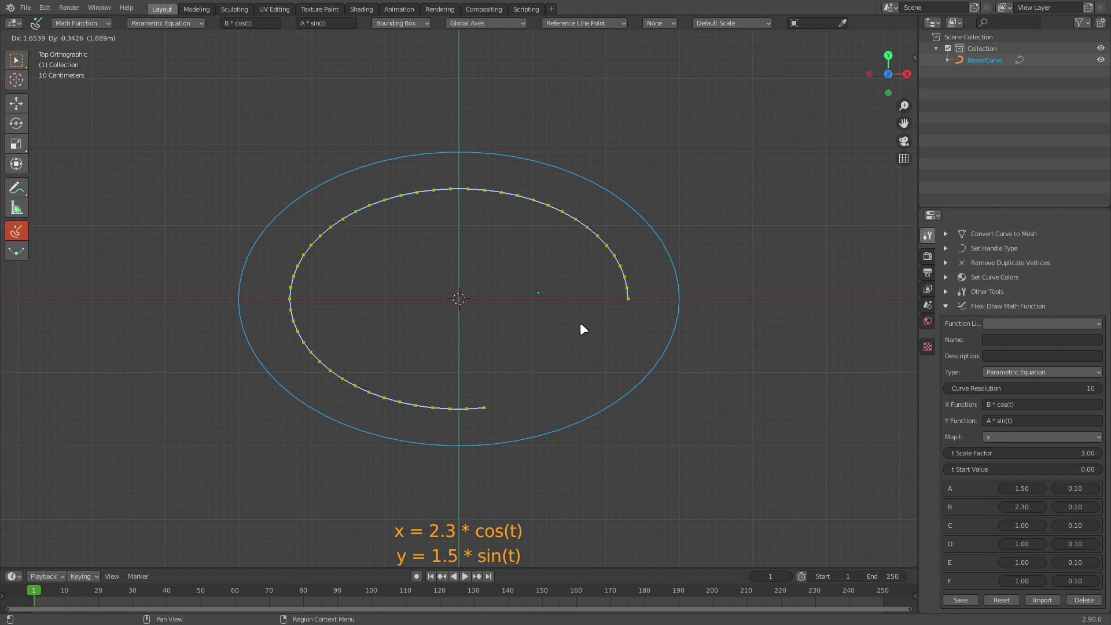
scroll(580, 328, "up", 2, "shift")
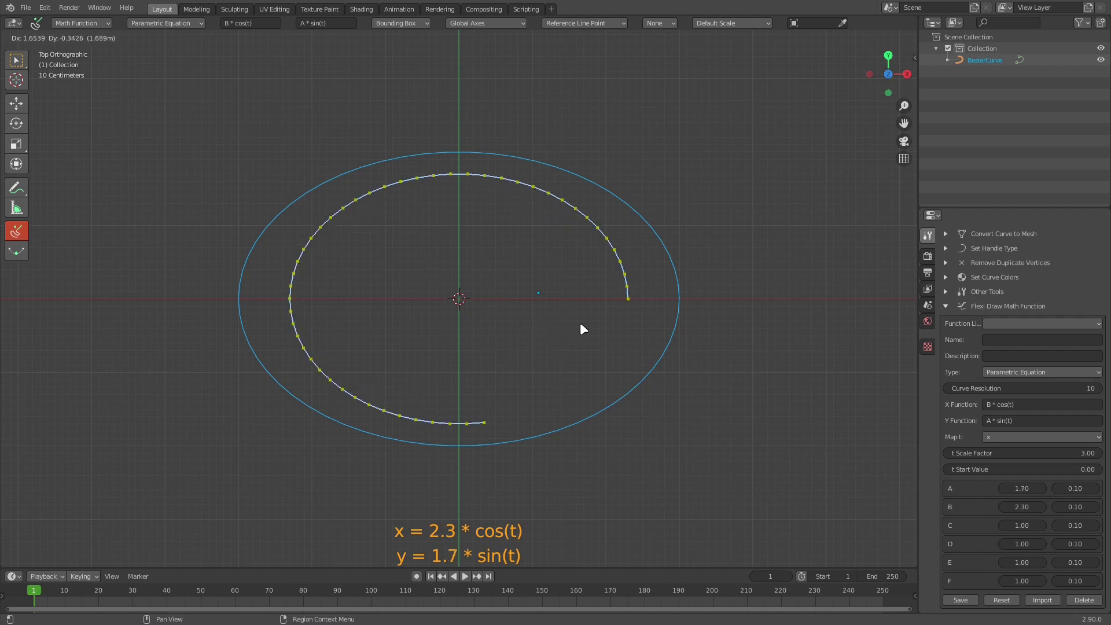
scroll(581, 328, "up", 7, "shift")
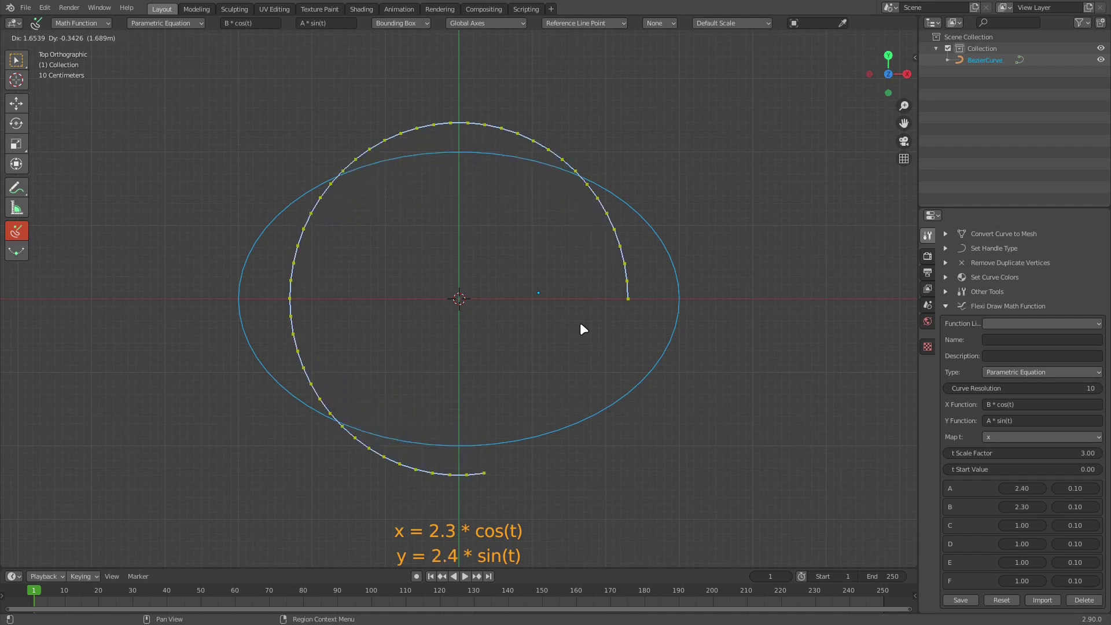
left_click(614, 259)
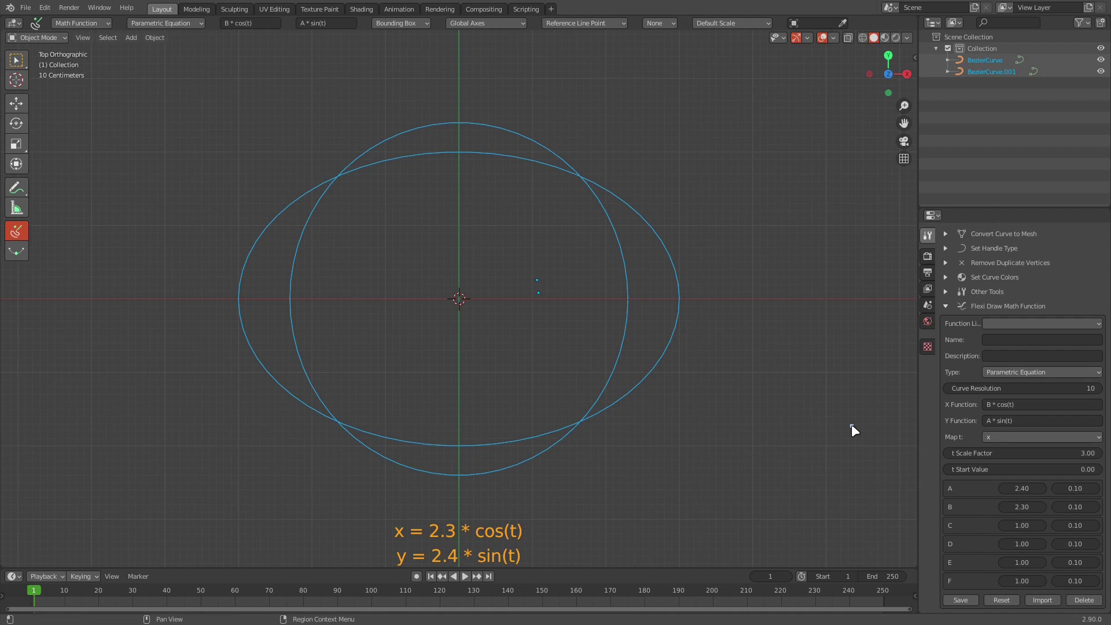
Keep Map t at x and draw a trial curve horizontally inside the existing ellipses
left_click(1019, 439)
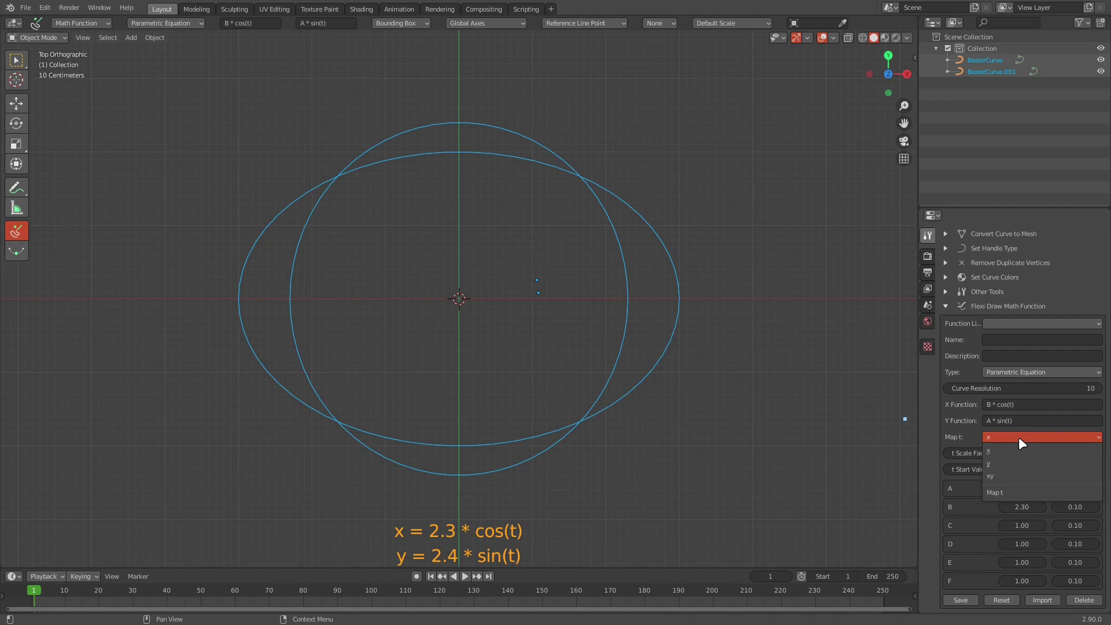
left_click(1014, 437)
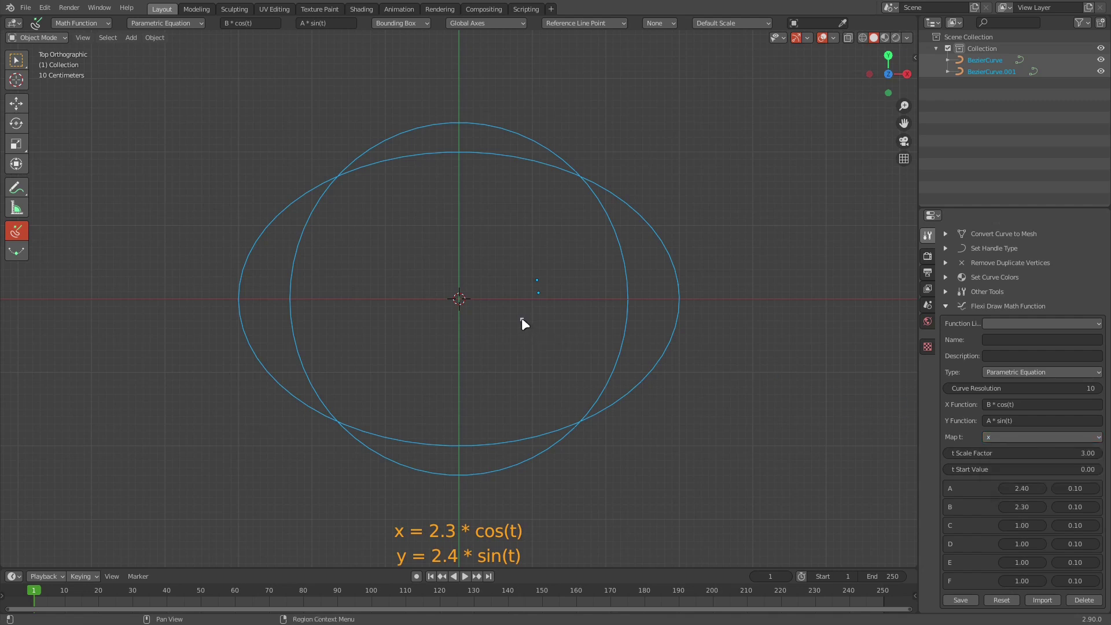
mouse_move(588, 275)
left_mouse_down()
mouse_move(702, 278)
mouse_move(591, 278)
mouse_move(669, 288)
left_mouse_up()
key("Escape")
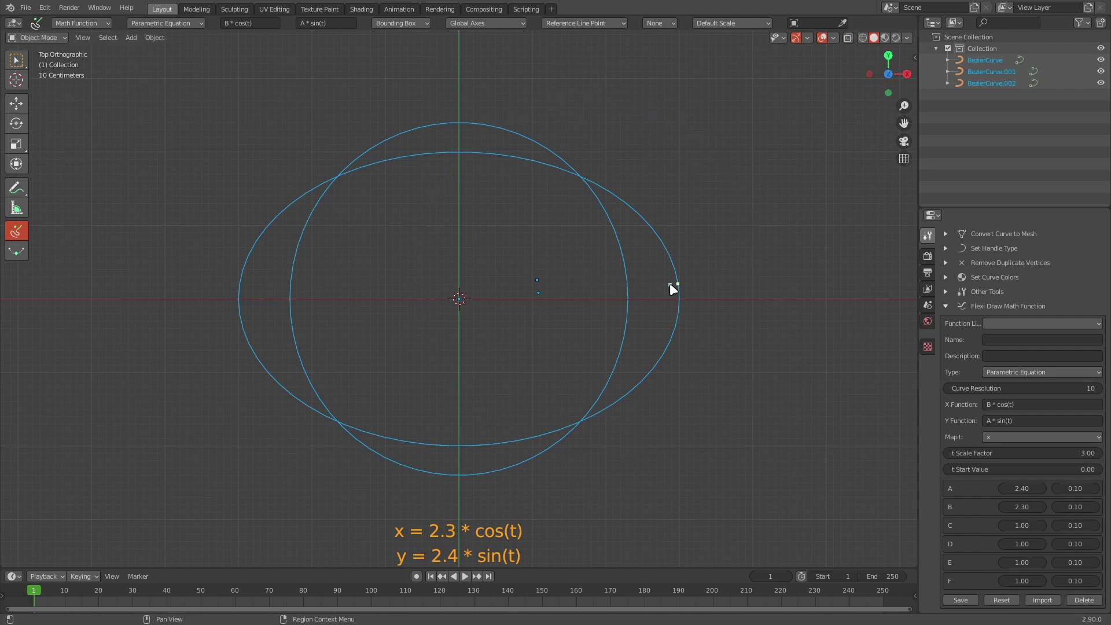
Set Map t to y and try drawing a curve with a vertical stroke
left_click(1016, 436)
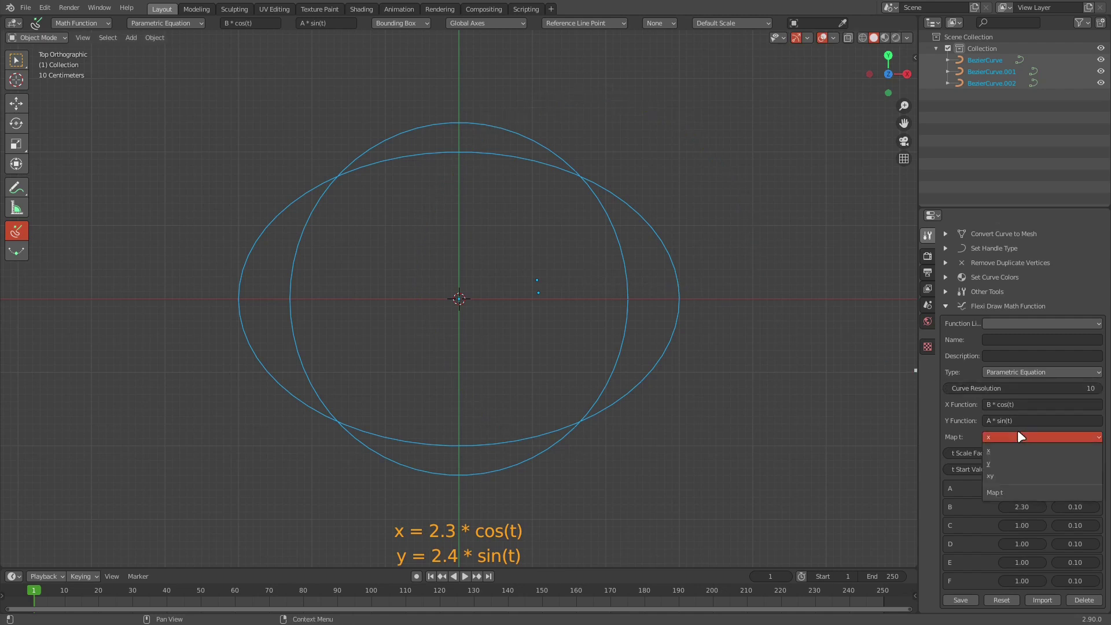
left_click(1002, 457)
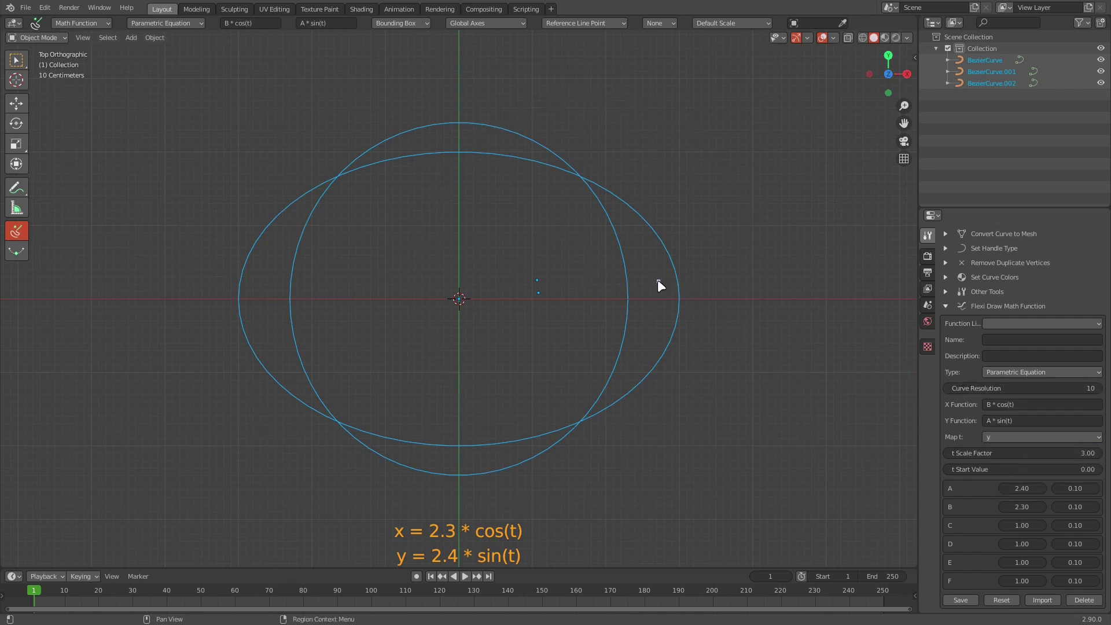
left_click_drag(657, 278, 654, 181)
key("Escape")
Set Map t to xy, try drawing with a diagonal stroke, and delete all the curves
left_click(1045, 438)
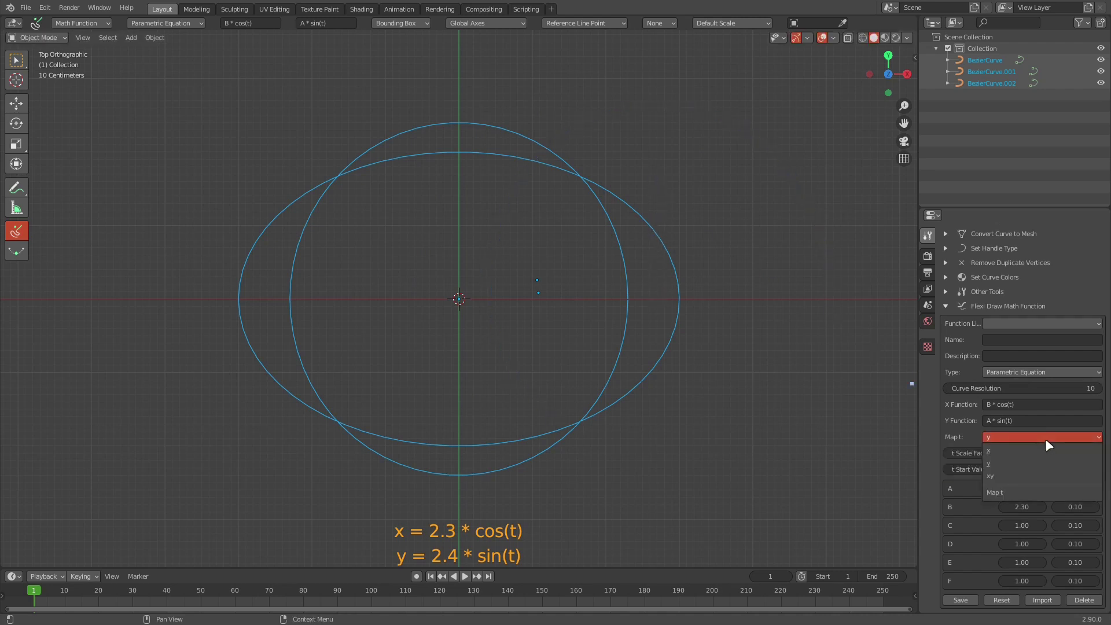
left_click(1033, 471)
mouse_move(526, 318)
left_mouse_down()
mouse_move(671, 211)
mouse_move(772, 163)
left_mouse_up()
key("Delete")
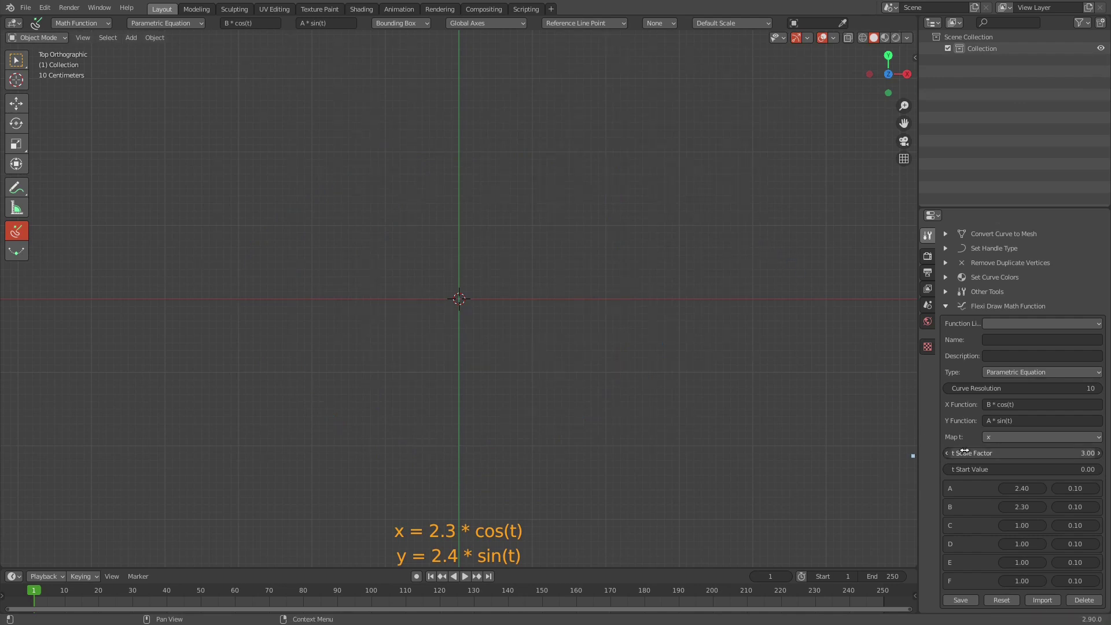
Set the t Scale Factor to 20 and try drawing a curve near the origin with a short stroke
left_click(983, 455)
key("BackSpace")
key("BackSpace")
key("BackSpace")
type("20")
key("Return")
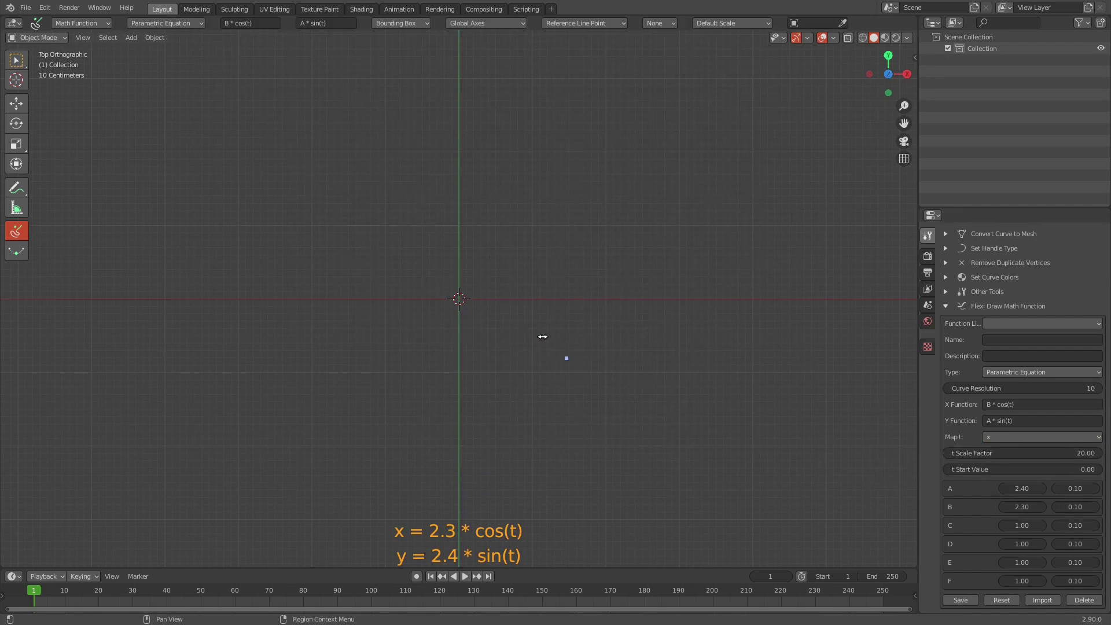
mouse_move(473, 296)
left_mouse_down()
mouse_move(501, 287)
mouse_move(486, 277)
left_mouse_up()
key("Escape")
key("Escape")
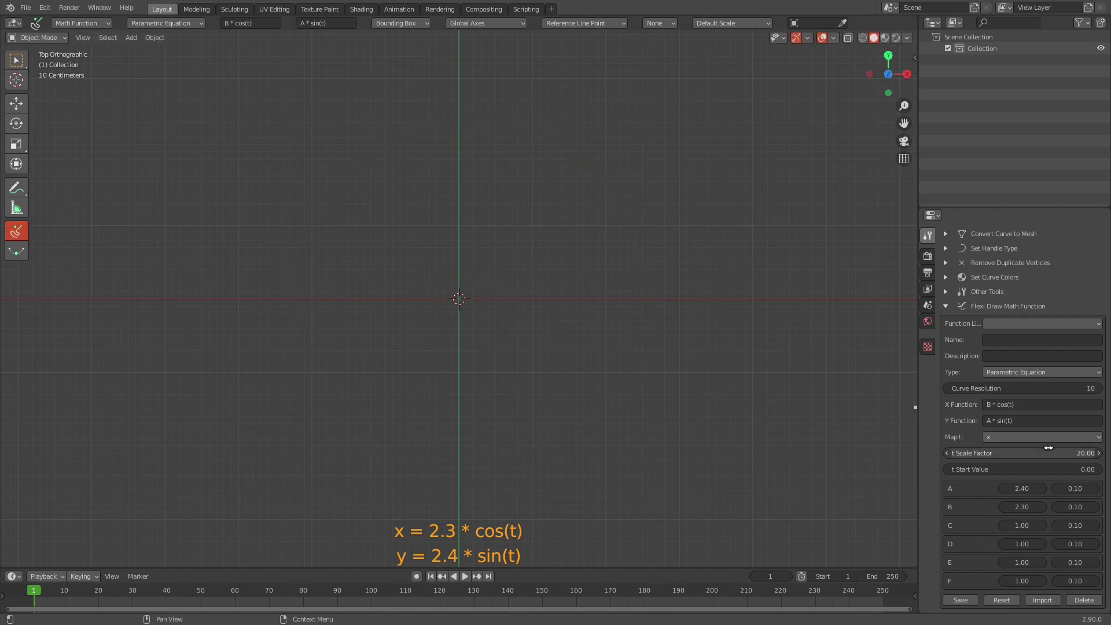
Set the t Scale Factor to 1 and try drawing a curve with a long horizontal stroke from the origin
left_click(1049, 447)
type("1")
key("Return")
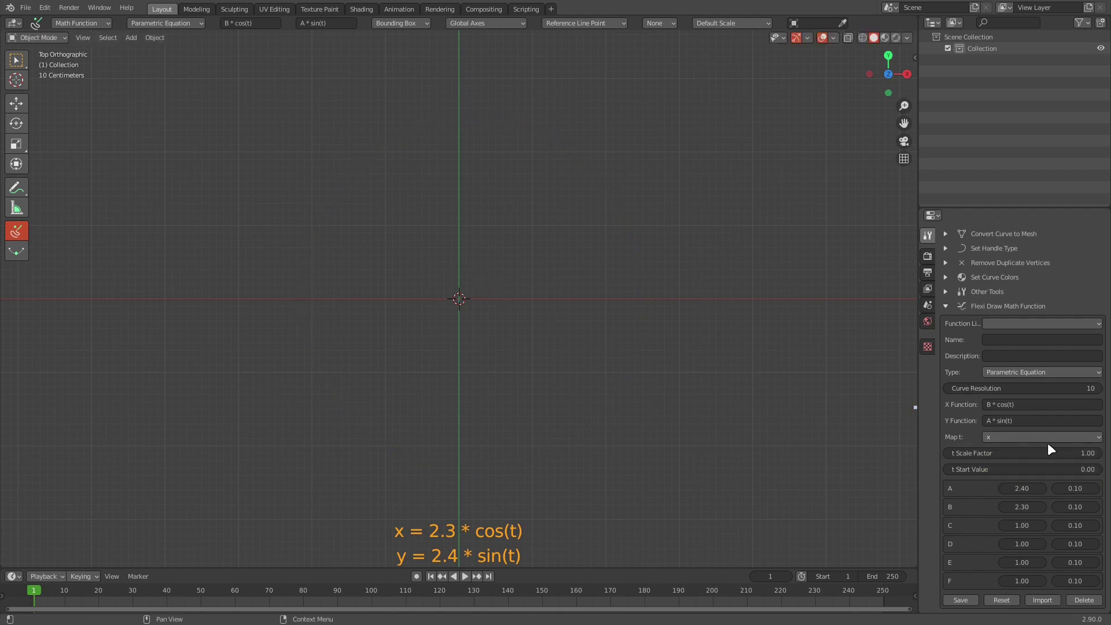
mouse_move(455, 282)
left_mouse_down()
mouse_move(570, 268)
mouse_move(747, 293)
left_mouse_up()
key("Escape")
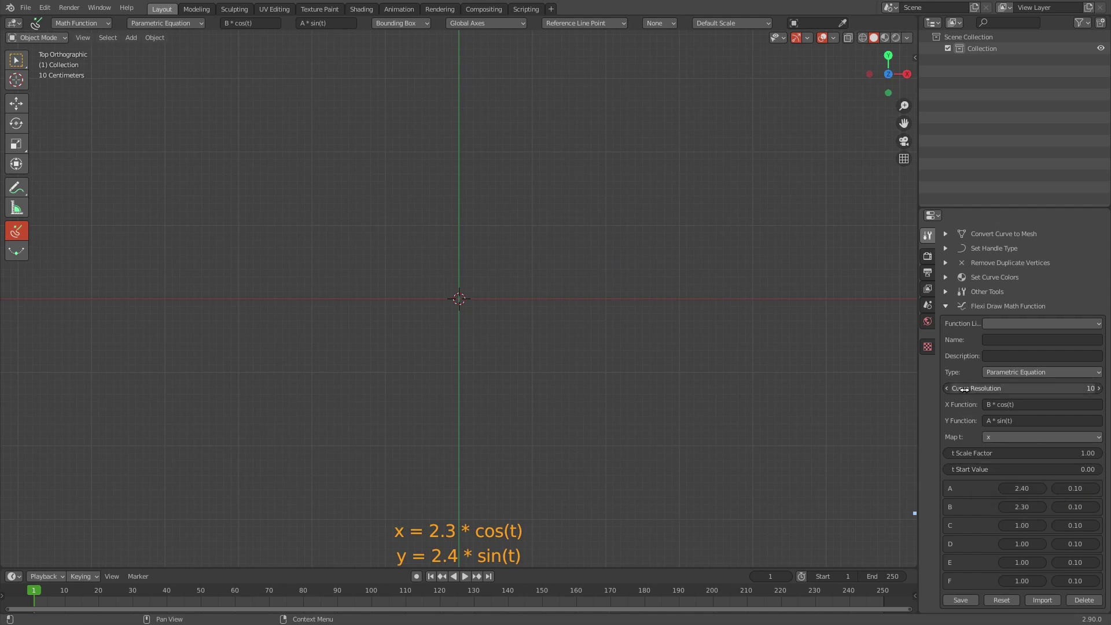
Draw an open arc around the origin, varying the curve resolution during drawing and finishing it at 5
mouse_move(456, 313)
left_mouse_down()
mouse_move(545, 322)
mouse_move(705, 301)
left_mouse_up()
scroll(705, 301, "down", 4)
scroll(704, 300, "down", 4)
scroll(704, 299, "up", 6)
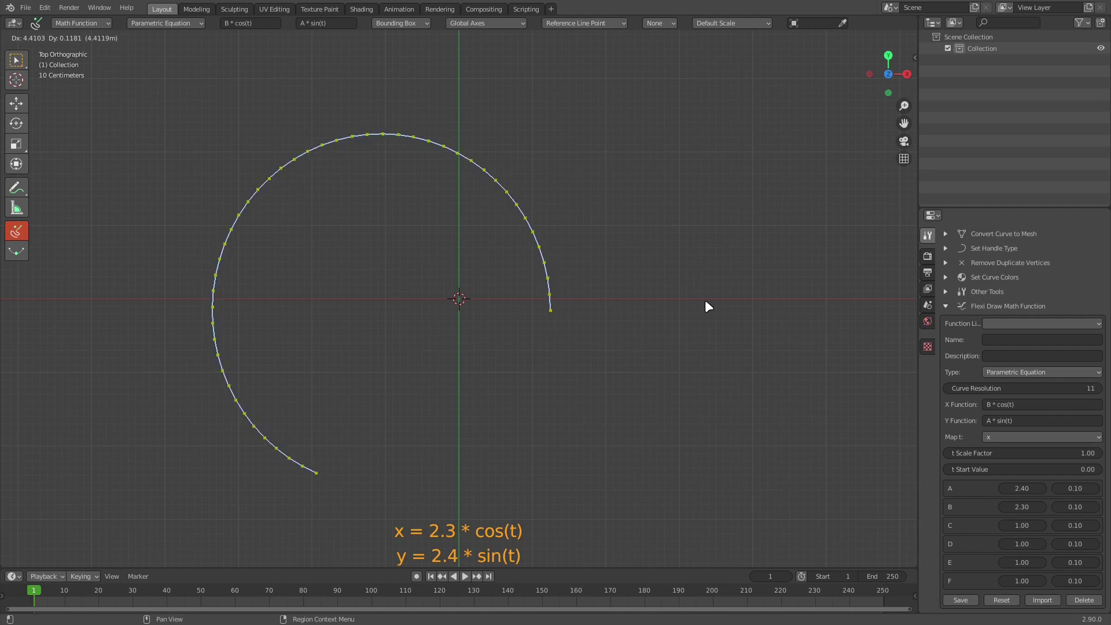
scroll(705, 299, "down", 4)
left_click_drag(705, 300, 704, 299)
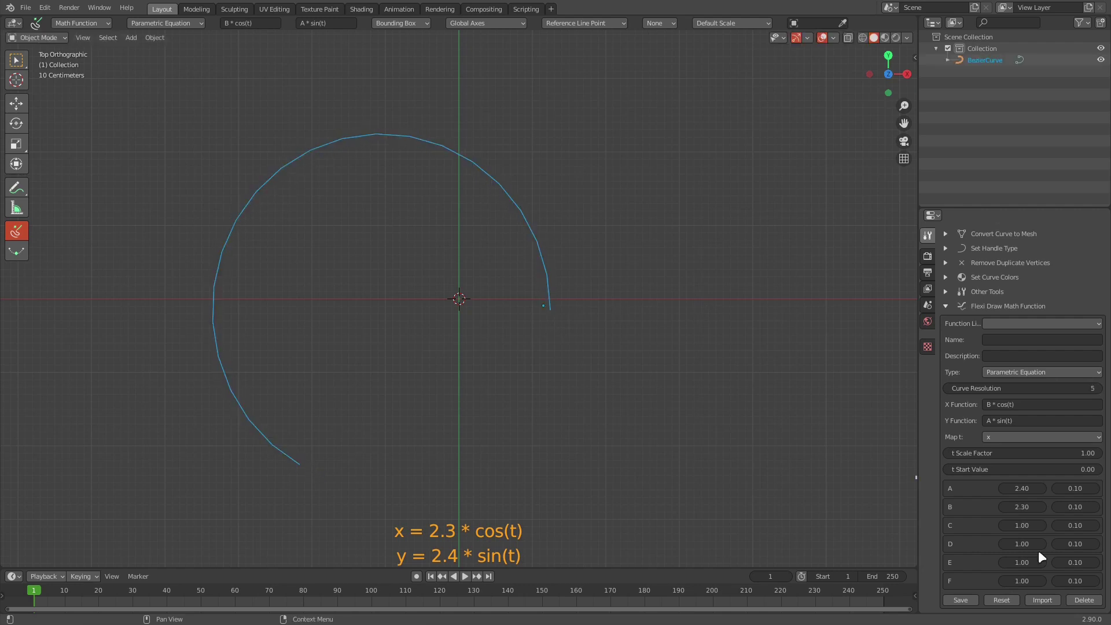
Name the parametric function Ellipse, describe it as "A: Vertical Radius; B: Horizontal Radius", save it and check the function list
left_click(1032, 339)
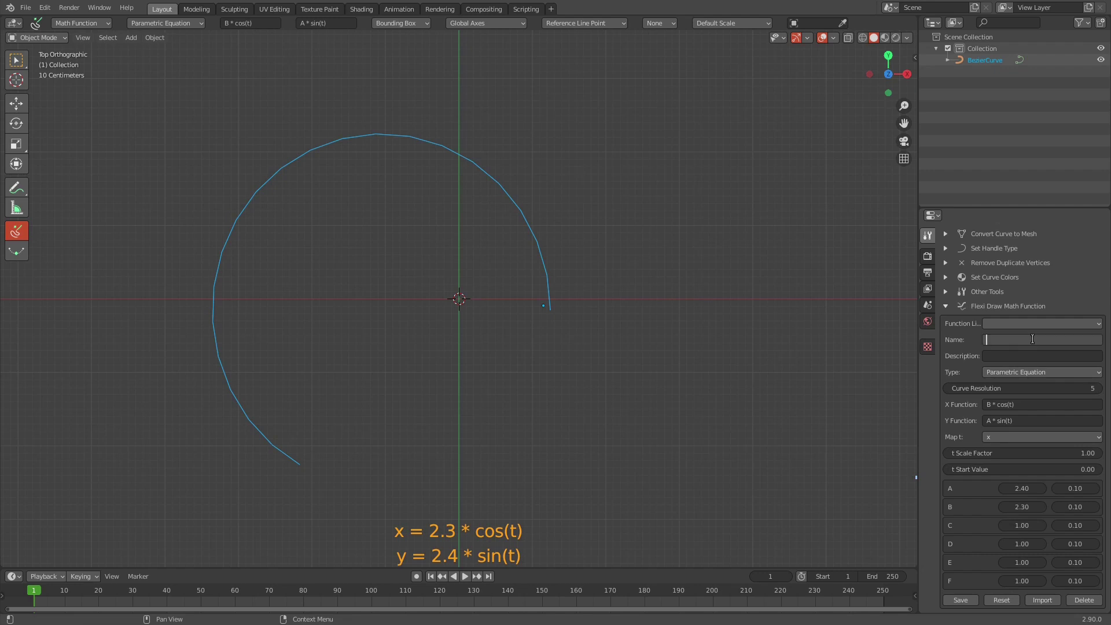
type("Ellipse")
key("Tab")
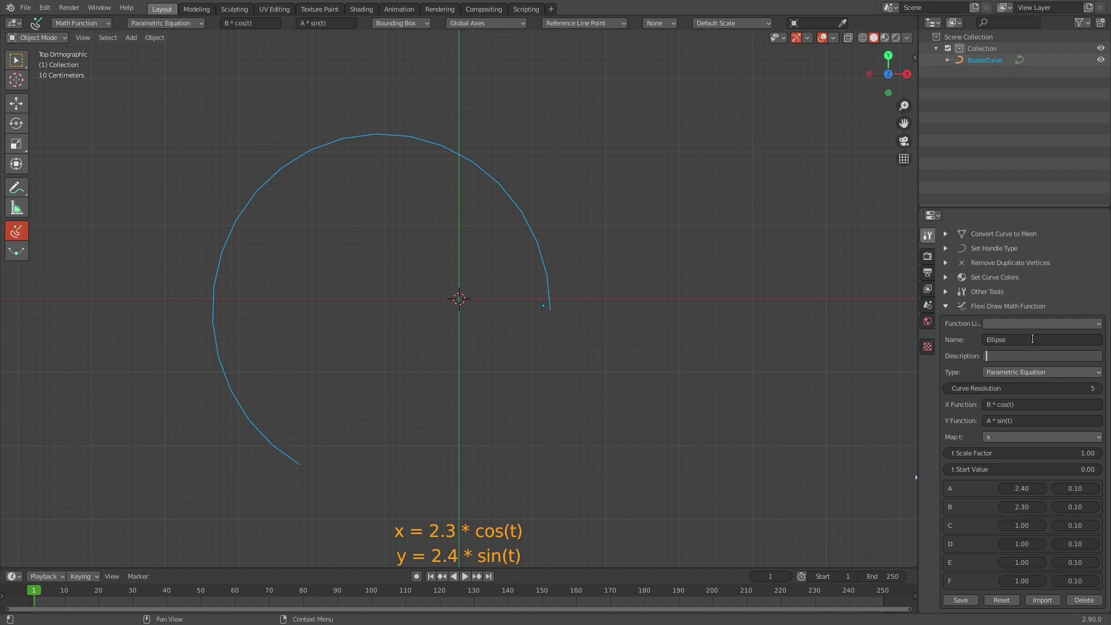
type("A: Vertical Radius; B: Horizontal Radius")
key("Return")
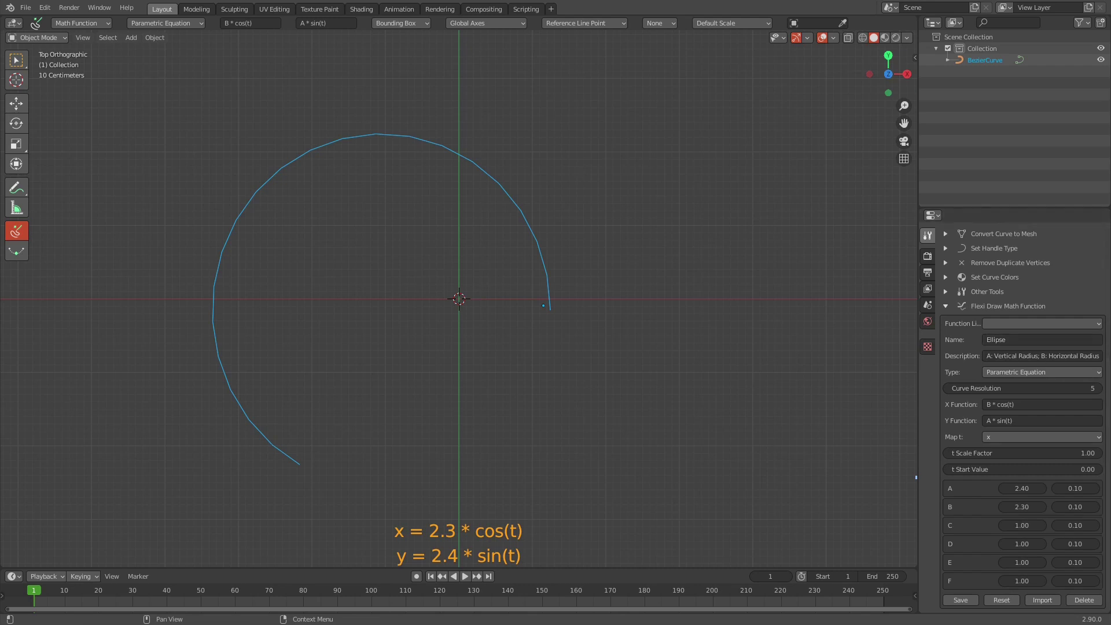
left_click(970, 601)
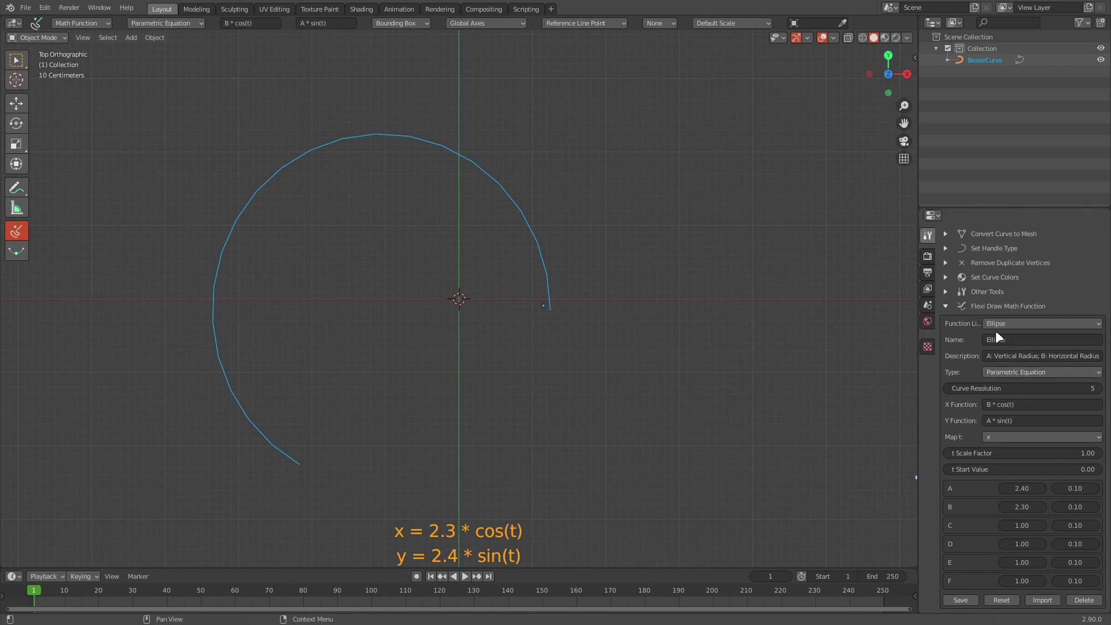
left_click(1025, 326)
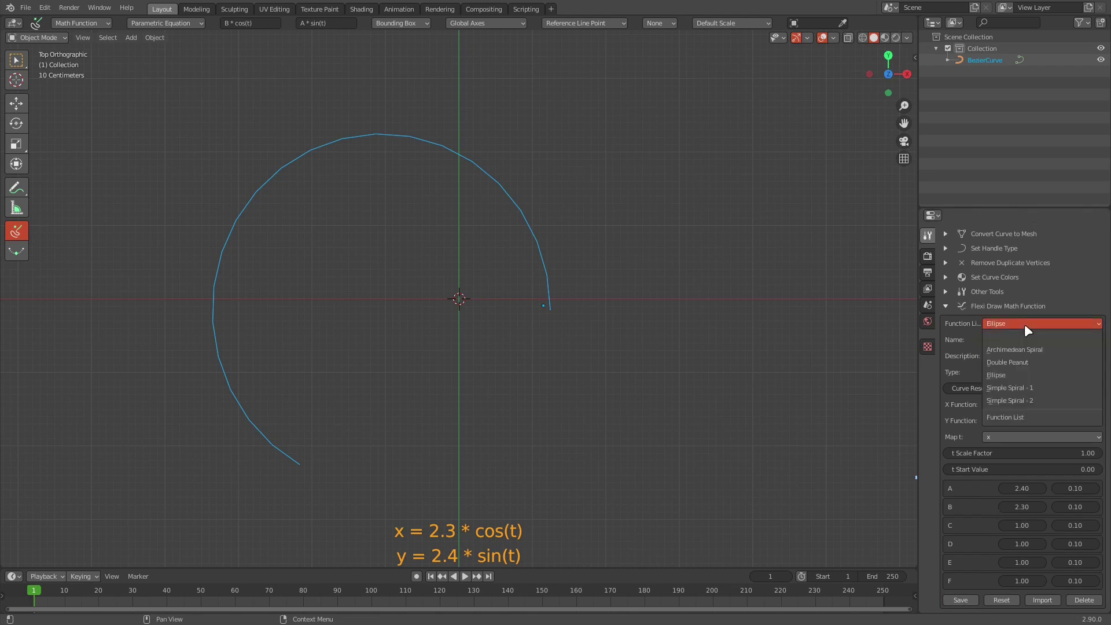
left_click(1023, 324)
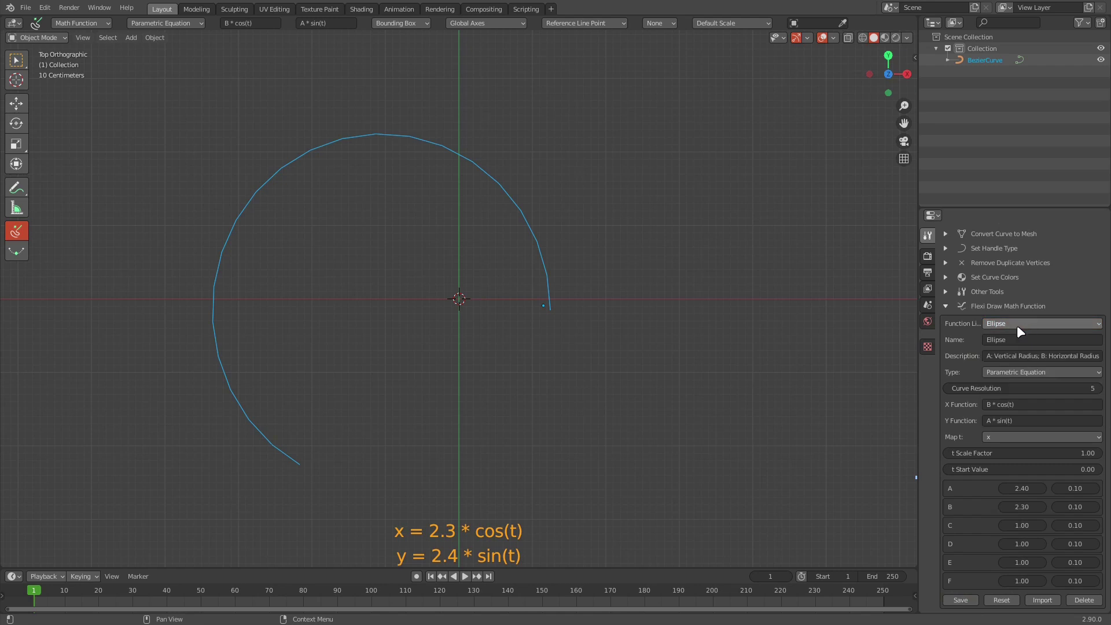
Set parameter A to 4.44, try drawing the ellipse with a short horizontal stroke, and reset the function to its saved values
left_click_drag(1022, 488, 1077, 488)
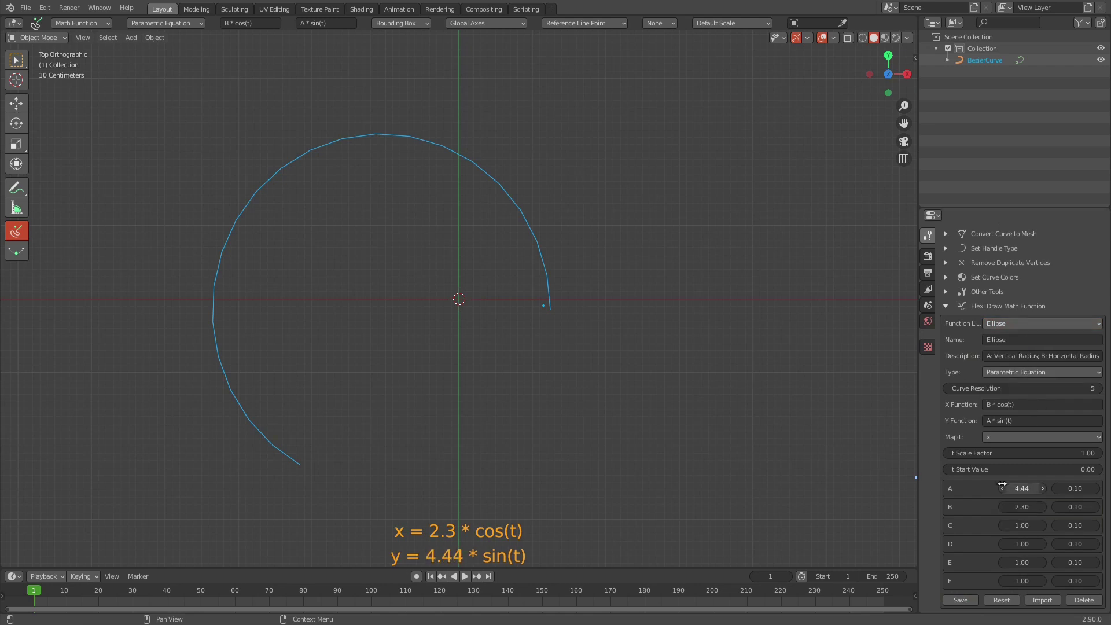
mouse_move(408, 293)
left_mouse_down()
mouse_move(562, 260)
mouse_move(500, 291)
left_mouse_up()
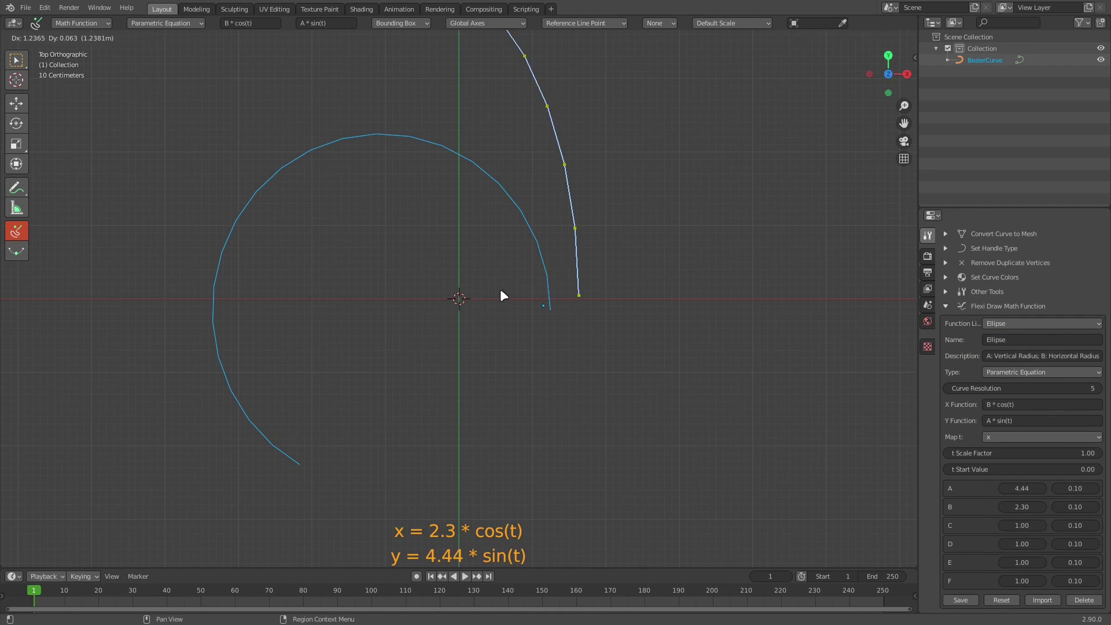
key("Escape")
left_click(998, 599)
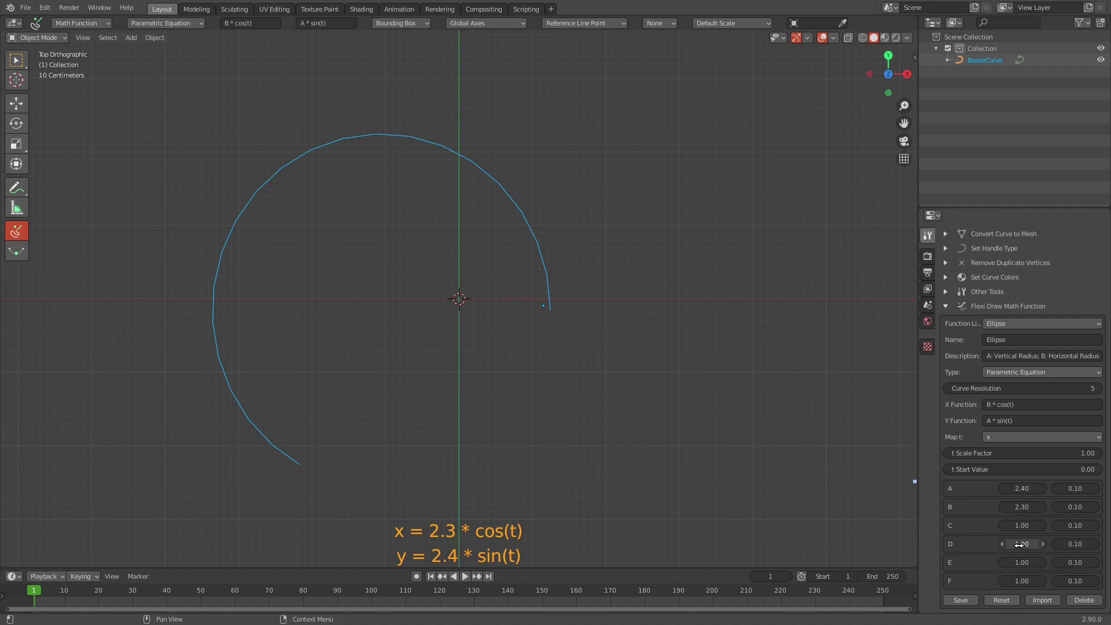
Start importing a function and, in the Dolphin file manager, open the saved Ellipse.mfn from the mathFunctions folder to examine its stored definition
left_click(1042, 599)
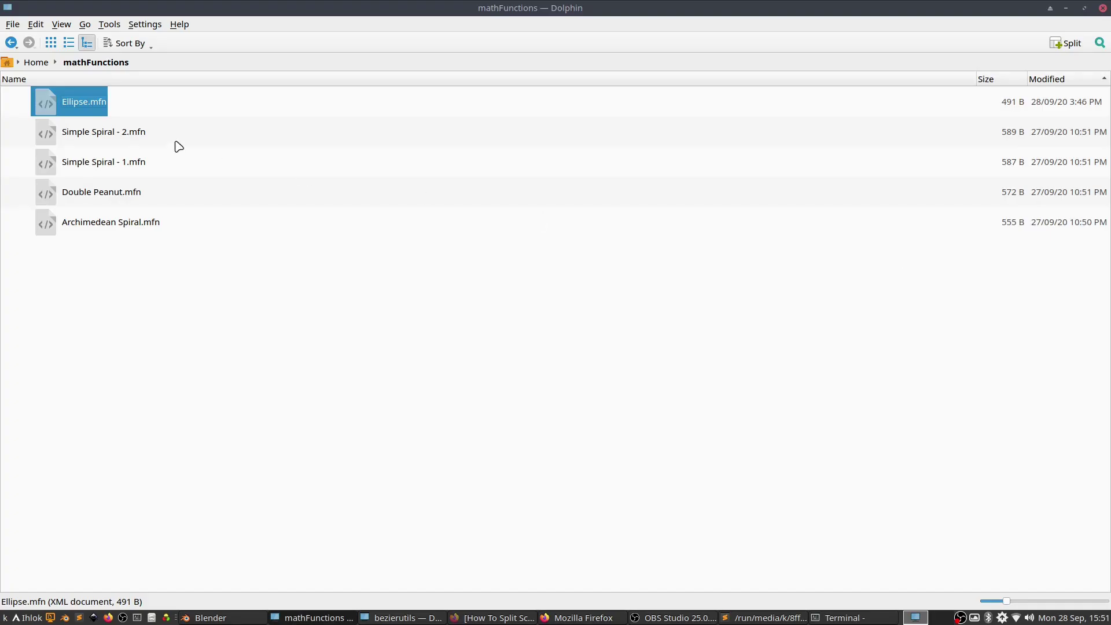
key("Return")
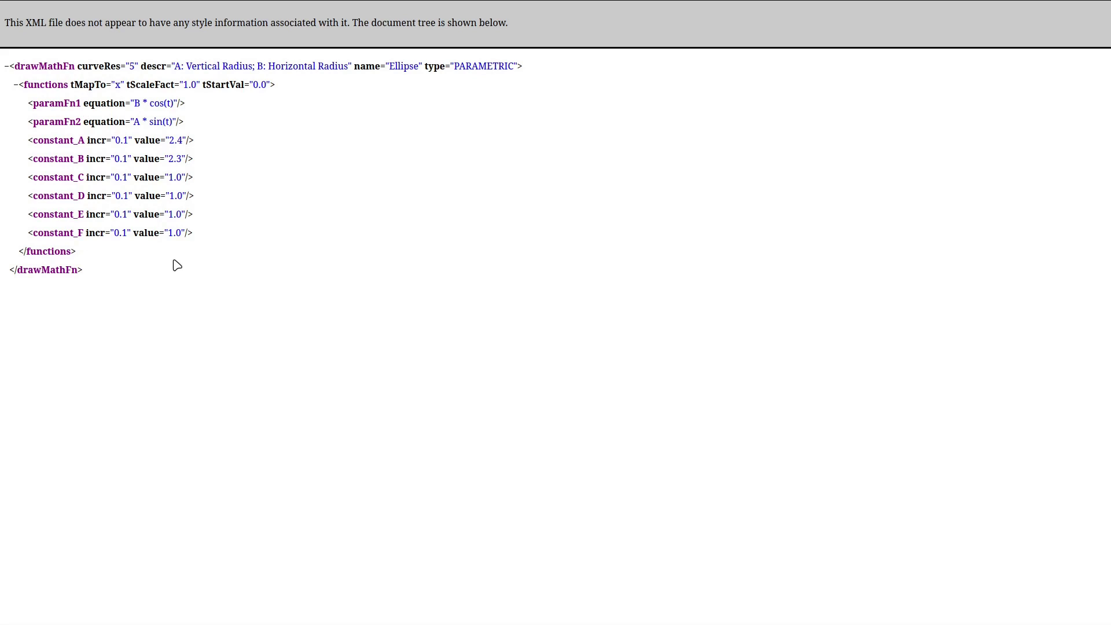
key("alt+Tab")
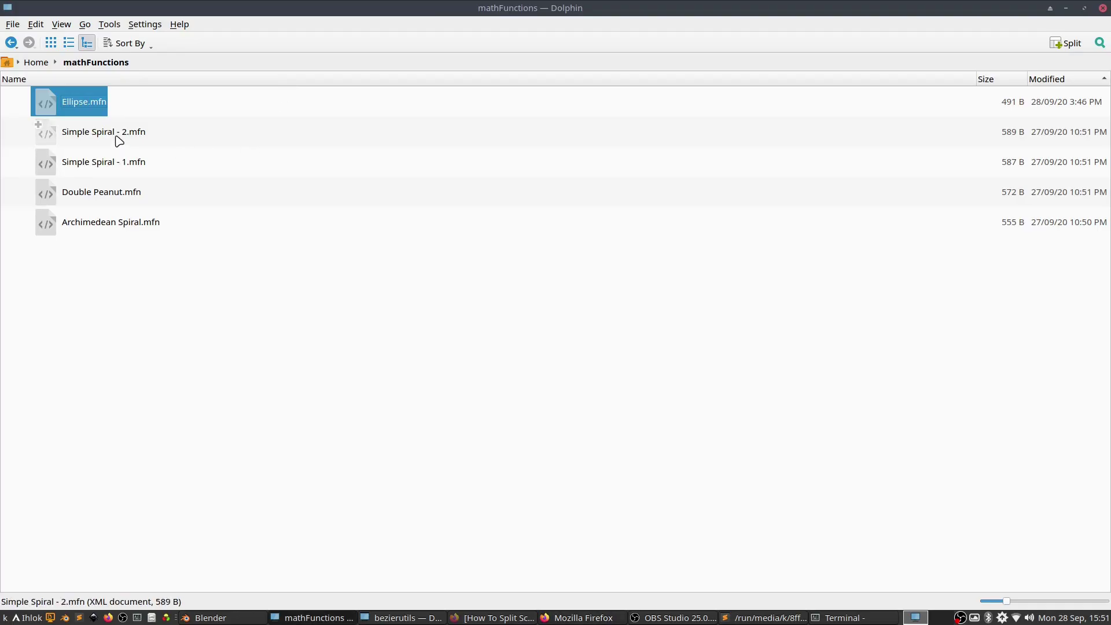
key("alt+Tab")
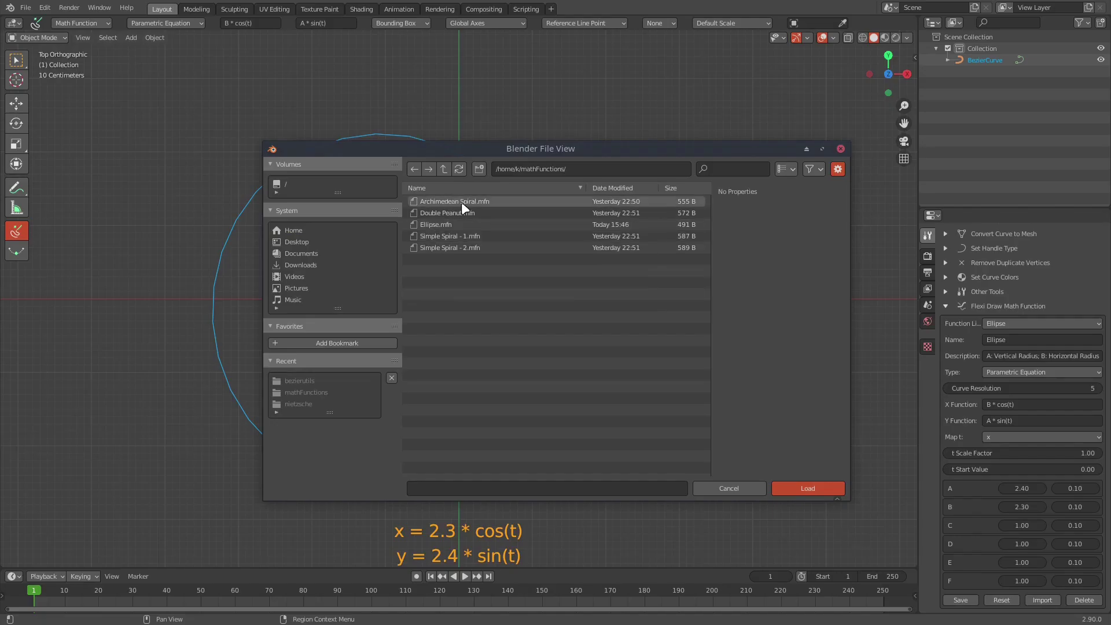
Load Double Peanut.mfn as the active math function and delete the existing arc
left_click(477, 214)
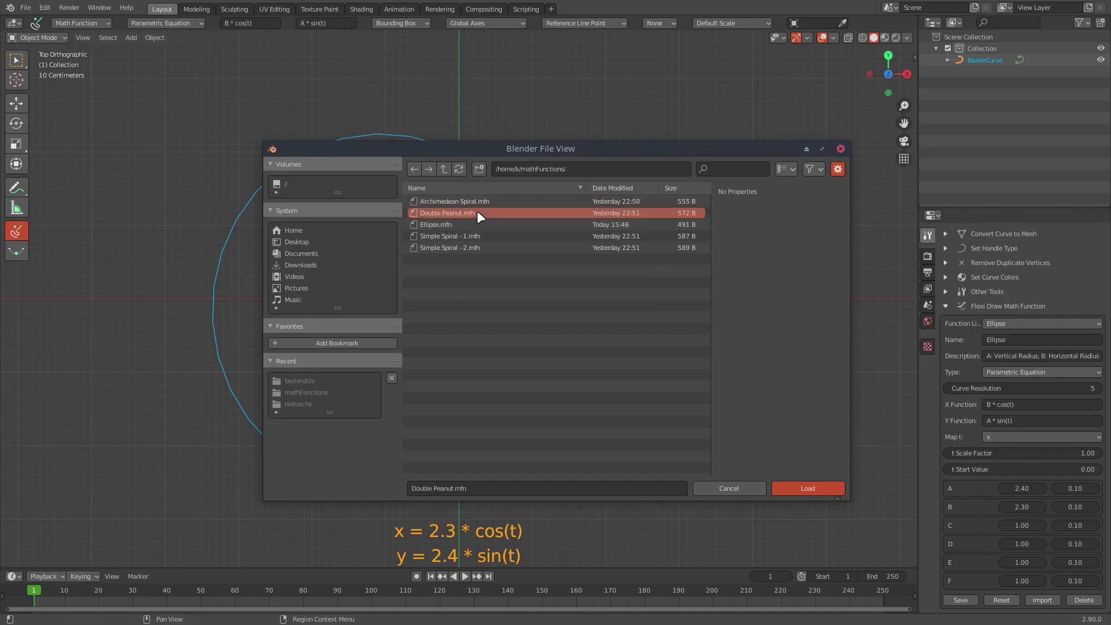
left_click(805, 487)
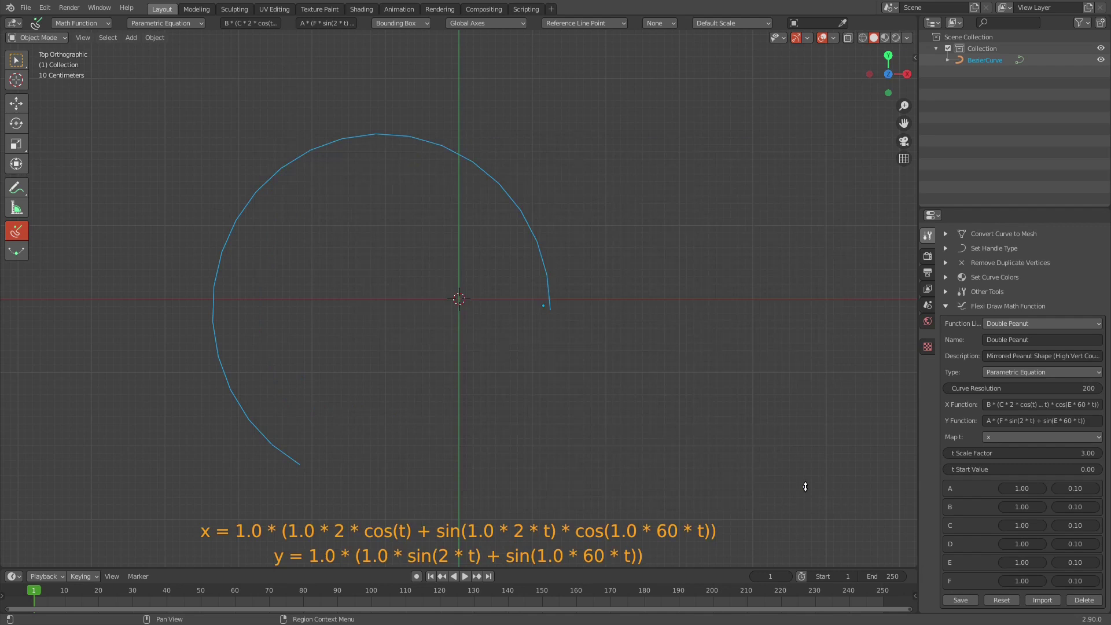
left_click(1053, 323)
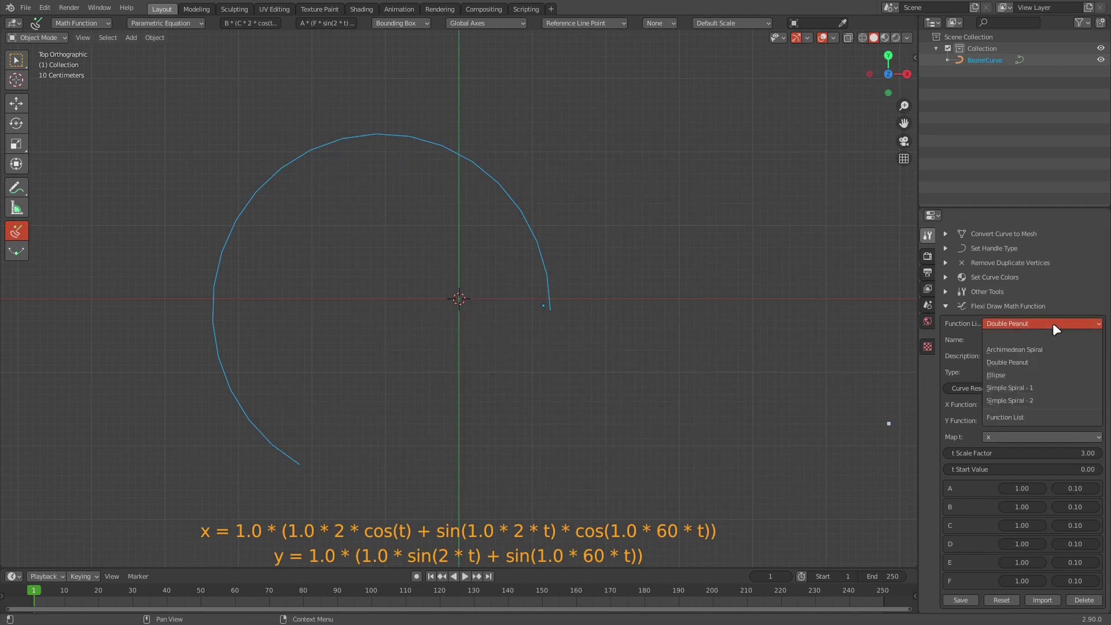
left_click(1026, 363)
key("Delete")
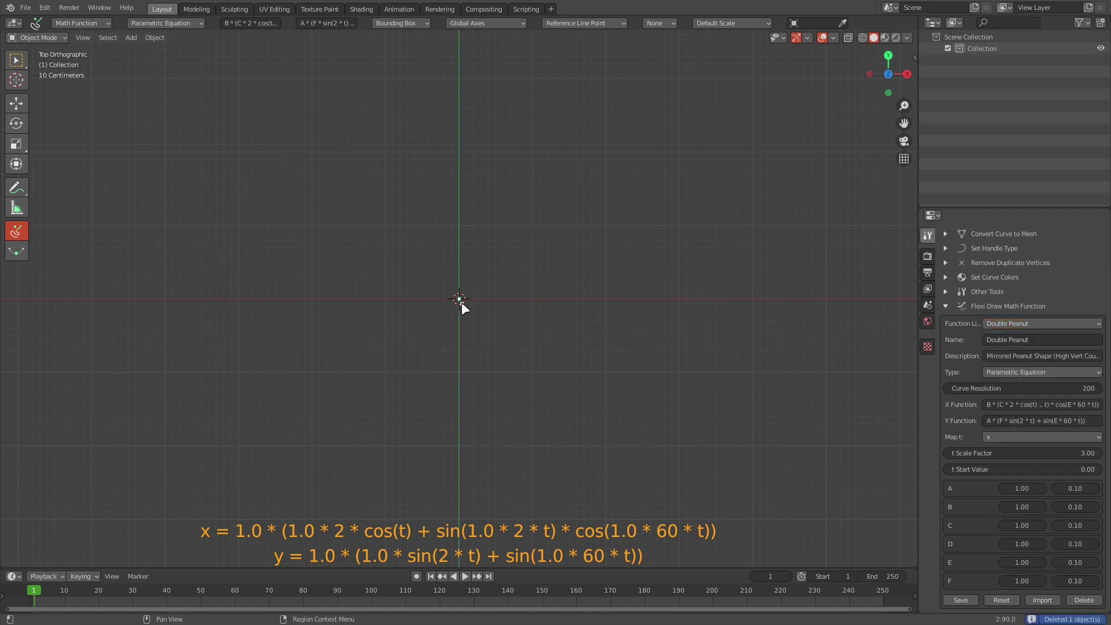
Start drawing the Double Peanut curve from the origin, with curve resolution 198, A at 1.4, B at 1.5 and C at 1.7
left_click_drag(460, 302, 615, 226)
scroll(616, 226, "up", 4)
scroll(616, 226, "up", 5)
scroll(615, 225, "up", 6)
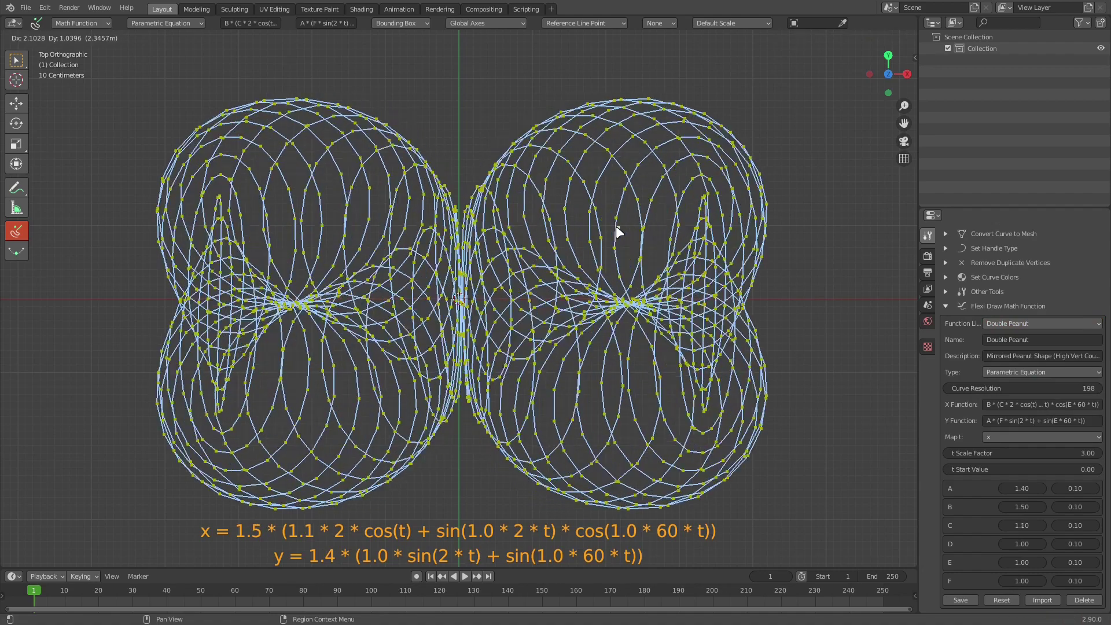
scroll(615, 226, "up", 3)
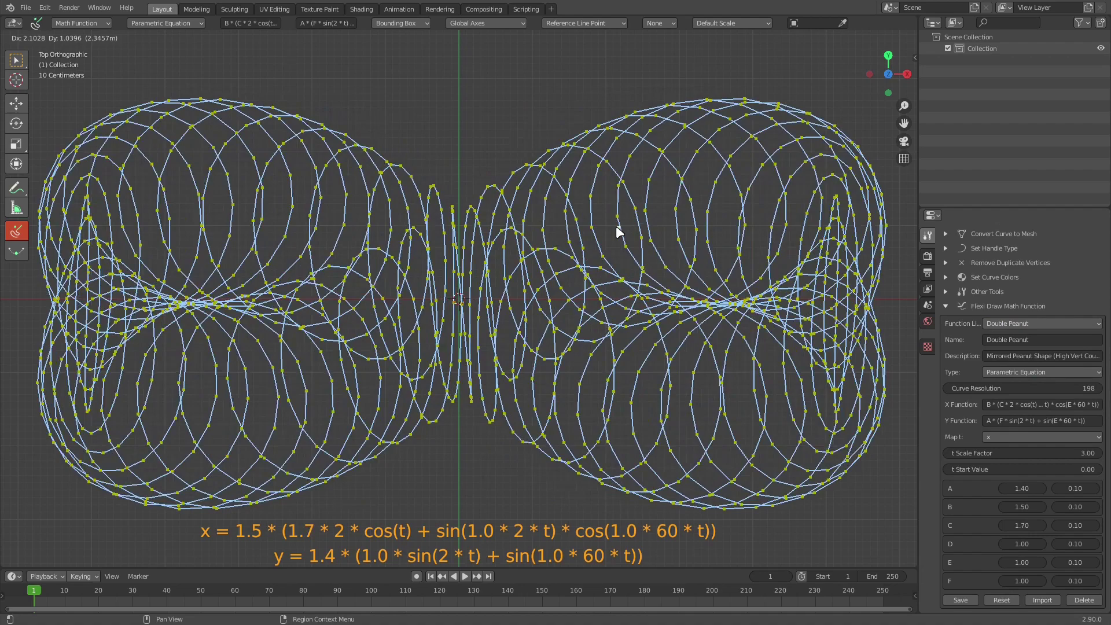
Adjust the Double Peanut curve to A 1.1, C 1.6 and D 2.8, finish drawing it, and undo it
scroll(615, 226, "down", 4)
scroll(615, 226, "up", 1)
scroll(615, 226, "down", 3)
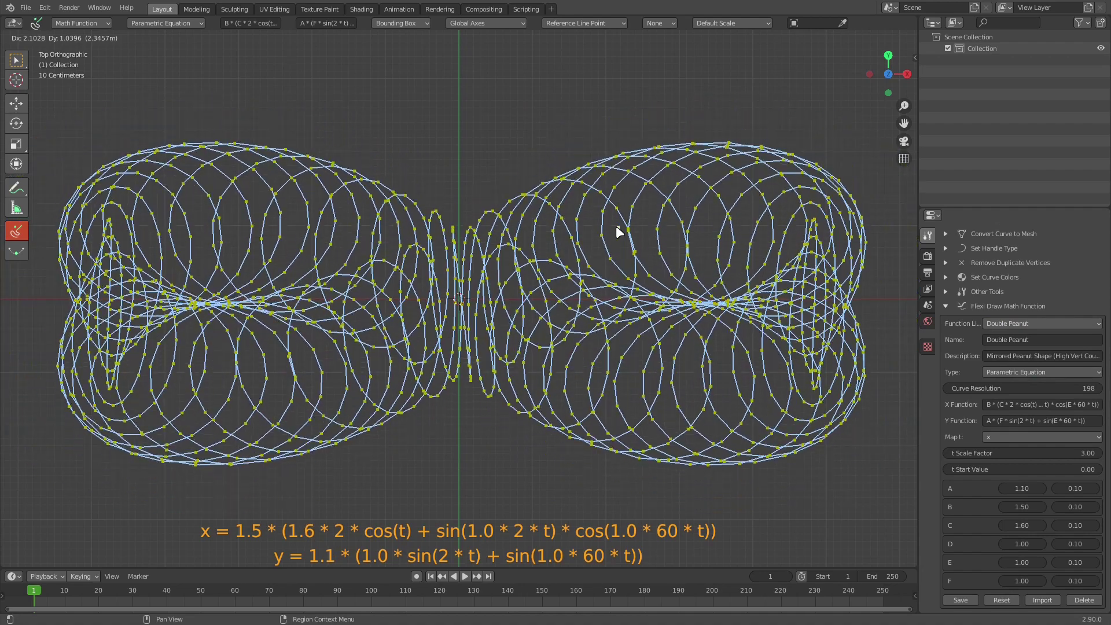
scroll(615, 225, "up", 9)
scroll(616, 225, "up", 12)
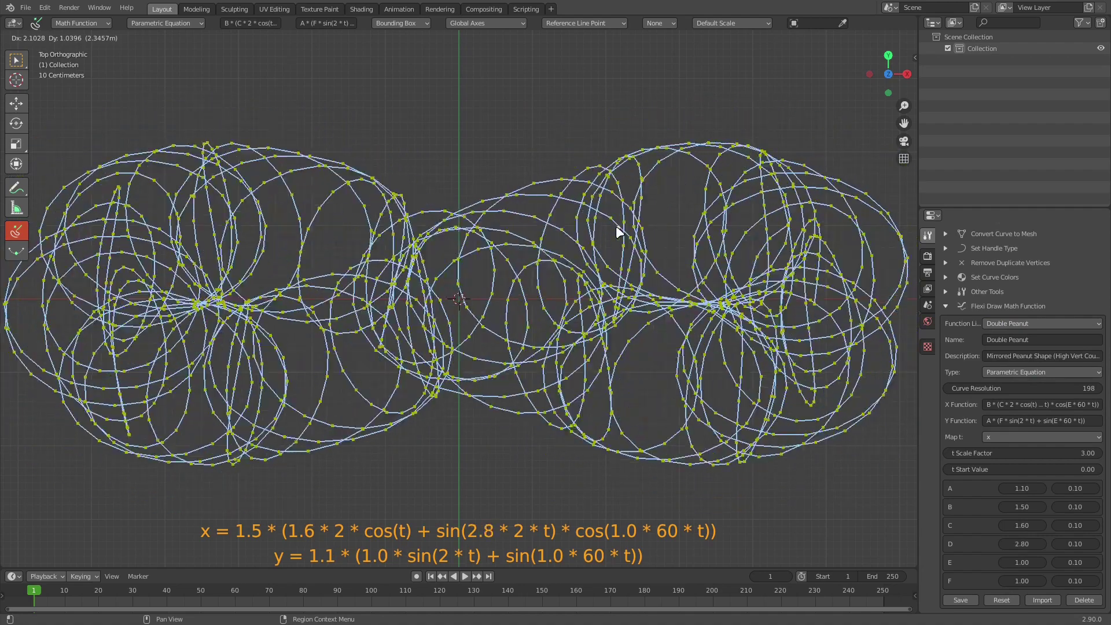
key("Return")
key("ctrl+z")
left_click_drag(451, 246, 612, 248)
Choose the Archimedean Spiral function, draw it around the origin with A 0.07, B 2.8 and C 1.1, and delete the curve
left_click(1035, 323)
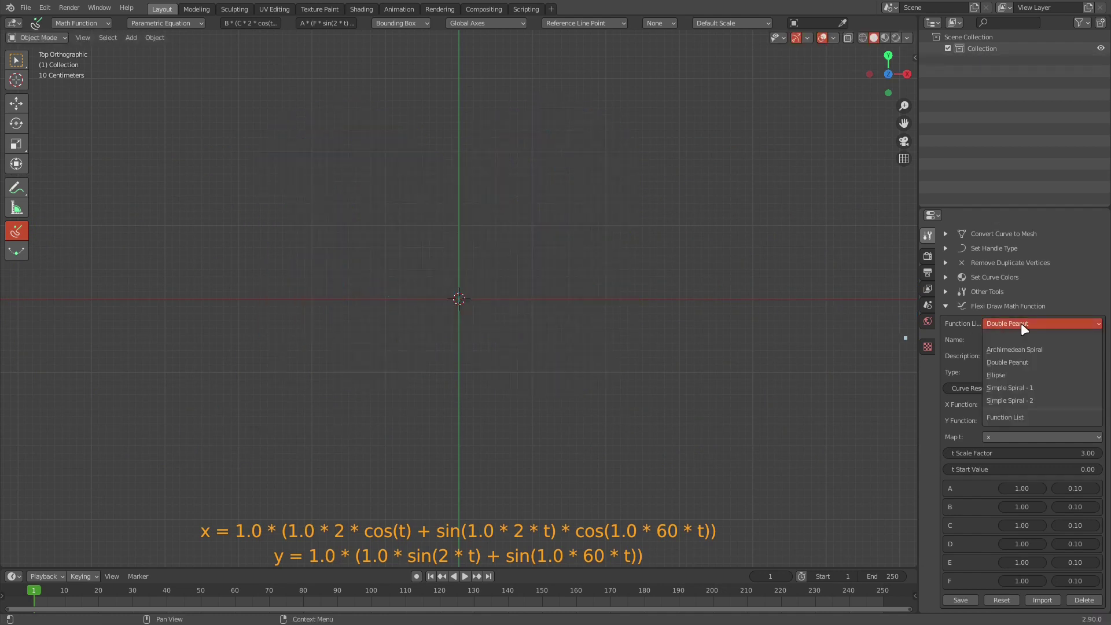
left_click(1018, 347)
left_click_drag(696, 227, 599, 254)
scroll(598, 251, "up", 3)
scroll(597, 251, "up", 3, "shift")
scroll(597, 250, "down", 1)
scroll(597, 250, "up", 6, "ctrl")
scroll(598, 250, "down", 8, "ctrl")
scroll(597, 249, "up", 11, "ctrl")
scroll(597, 250, "down", 3)
scroll(598, 250, "up", 1, "ctrl")
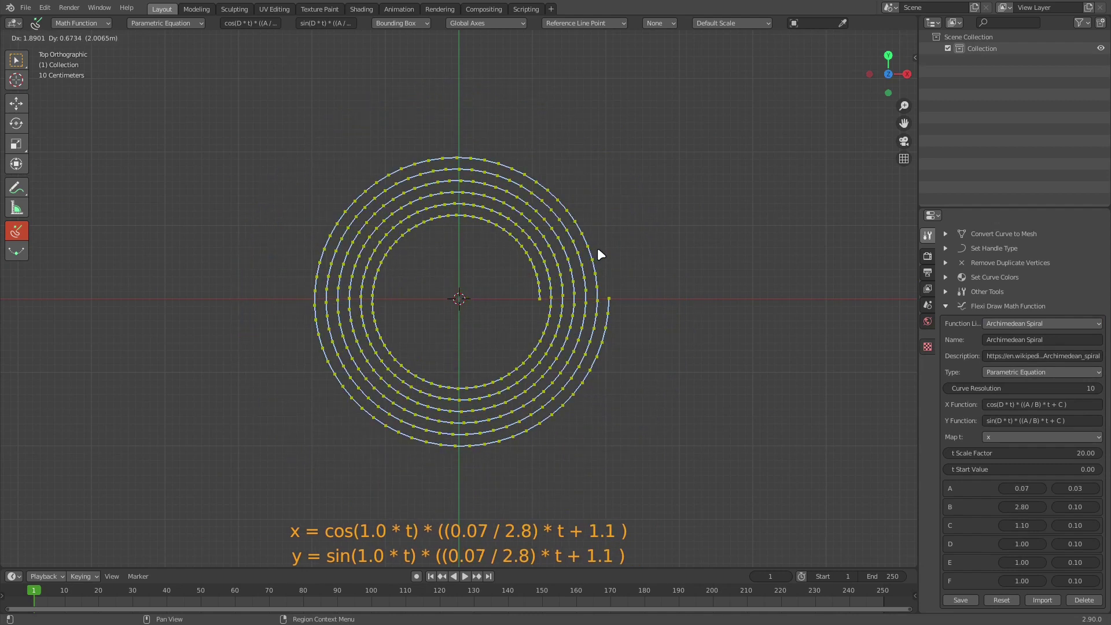
scroll(598, 250, "up", 2)
key("Return")
key("Delete")
Draw the Simple Spiral - 1 function around the origin and switch the active function to Simple Spiral - 2
left_click(1041, 324)
left_click(1032, 386)
left_click_drag(496, 297, 649, 221)
key("Return")
left_click(1041, 323)
left_click(1017, 407)
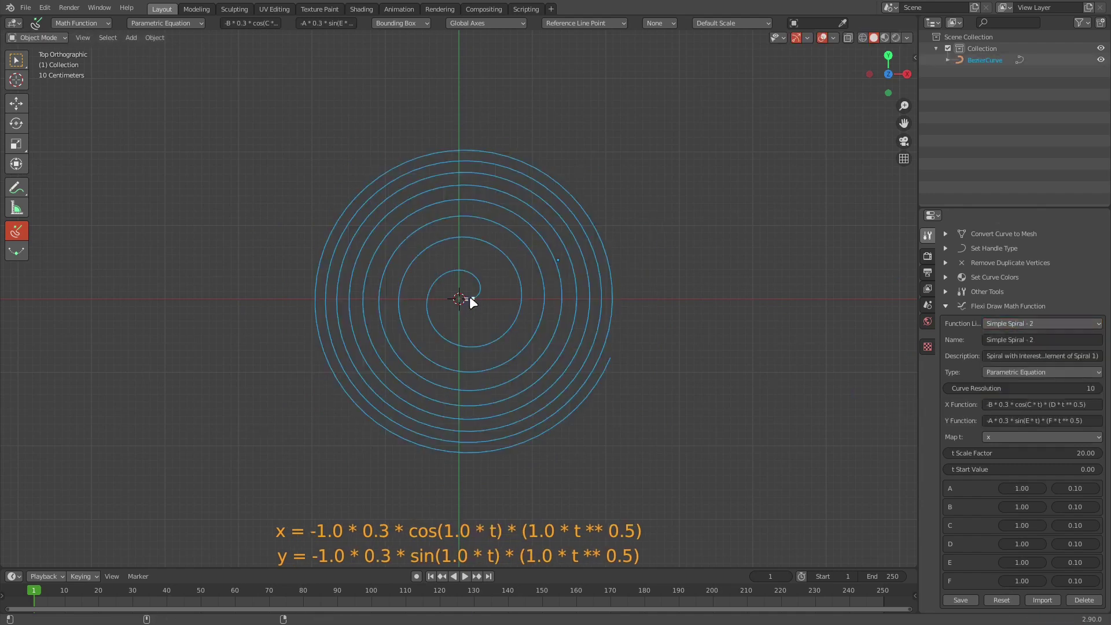
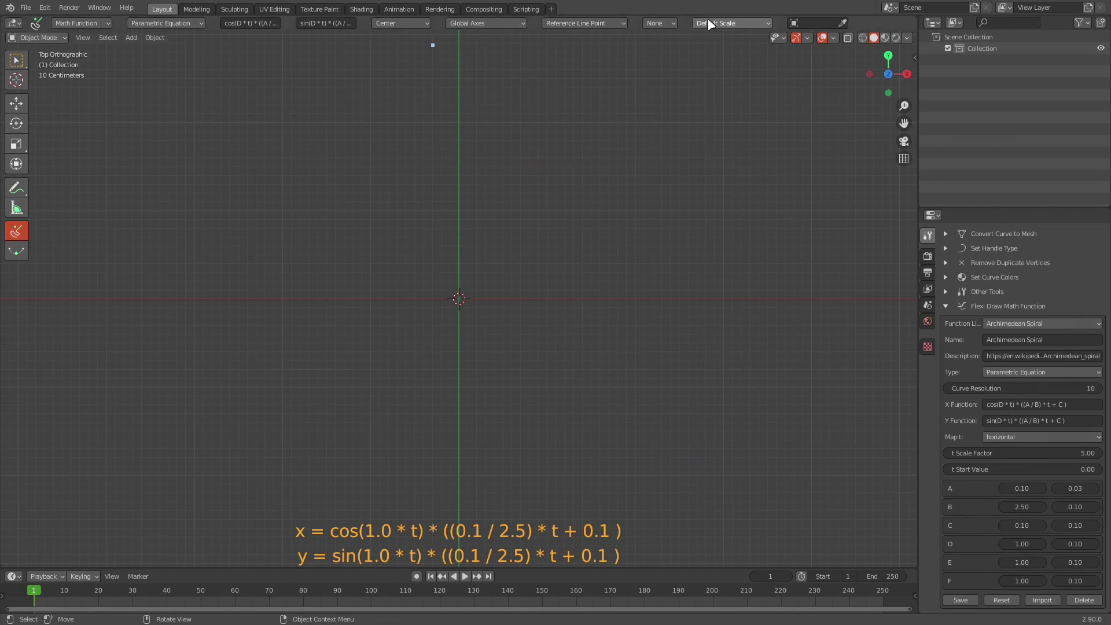
Set both the drawing orientation and origin to Selected Object Face and constrain drawing to the XY axes
left_click(484, 23)
mouse_move(573, 26)
left_click(475, 23)
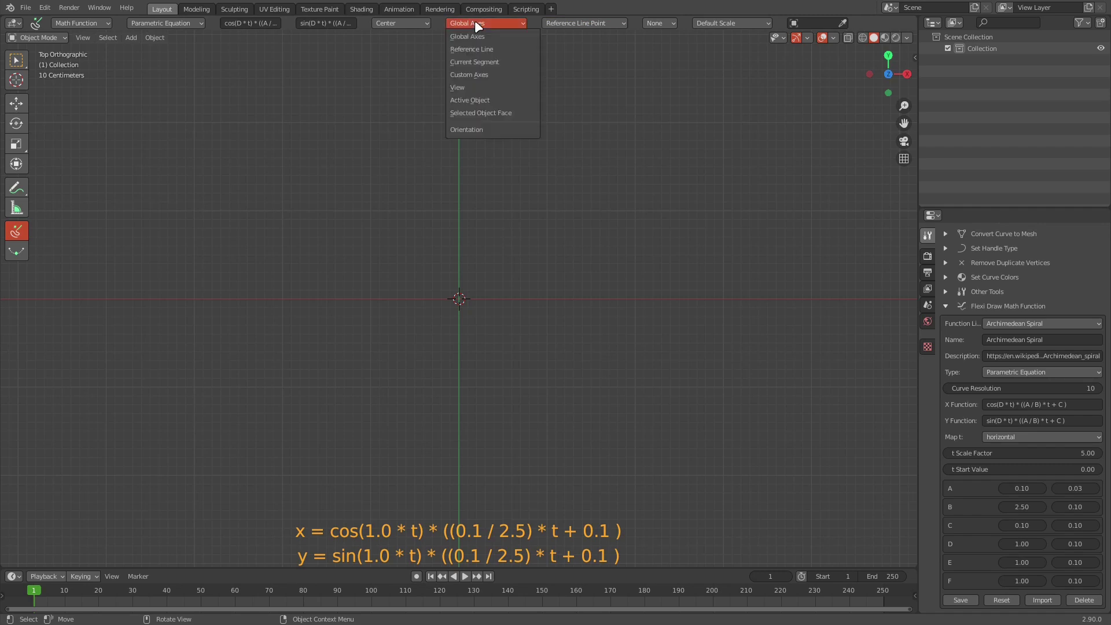
left_click(484, 114)
left_click(578, 23)
left_click(588, 94)
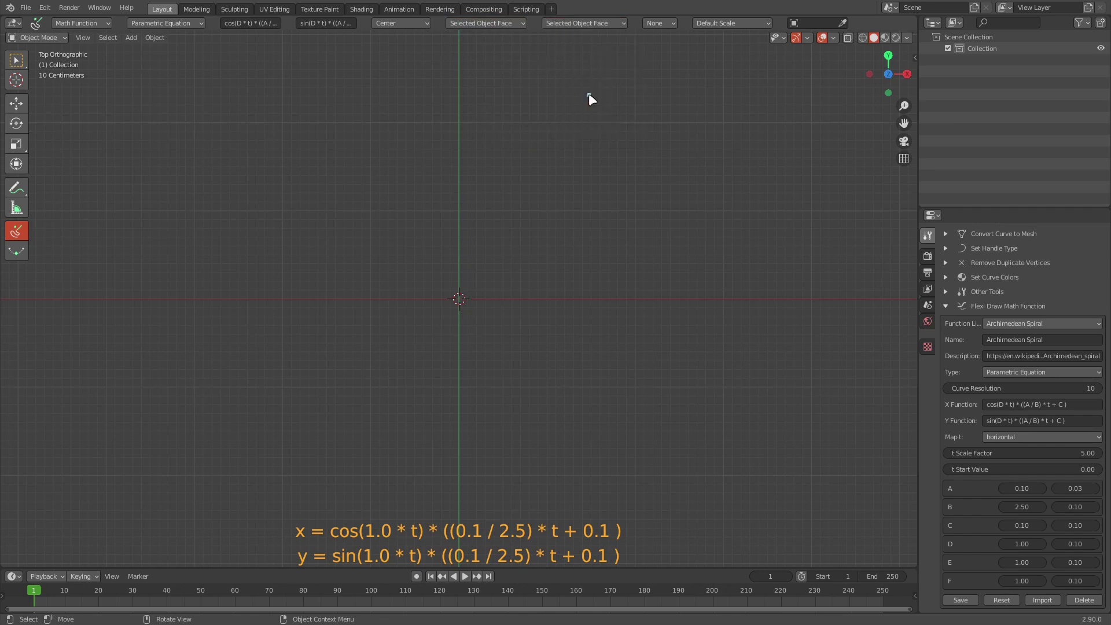
left_click(654, 24)
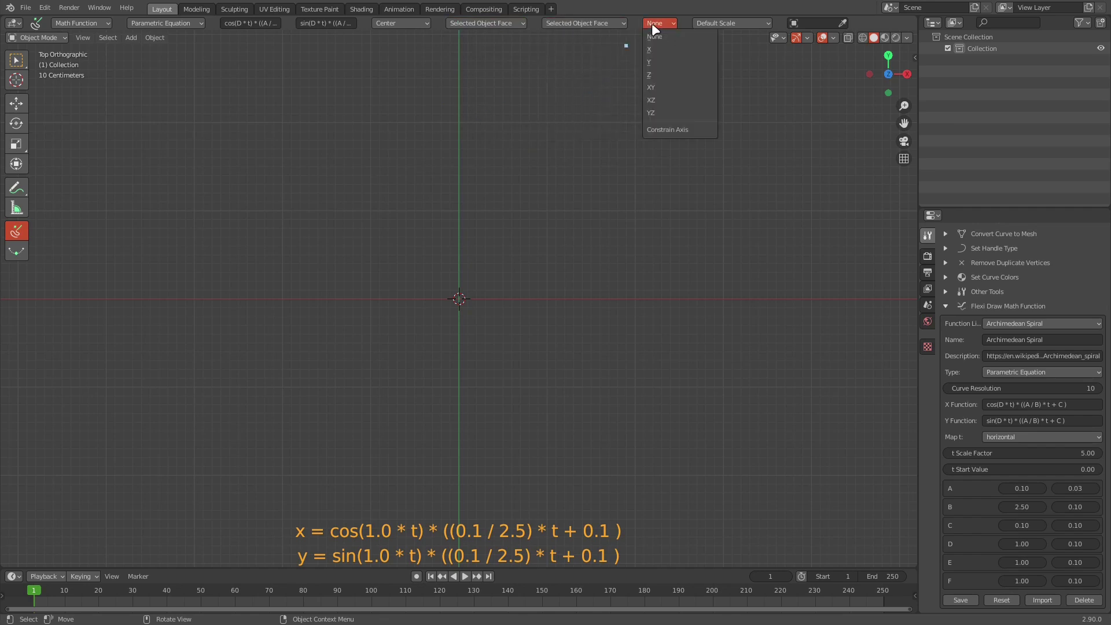
left_click(661, 82)
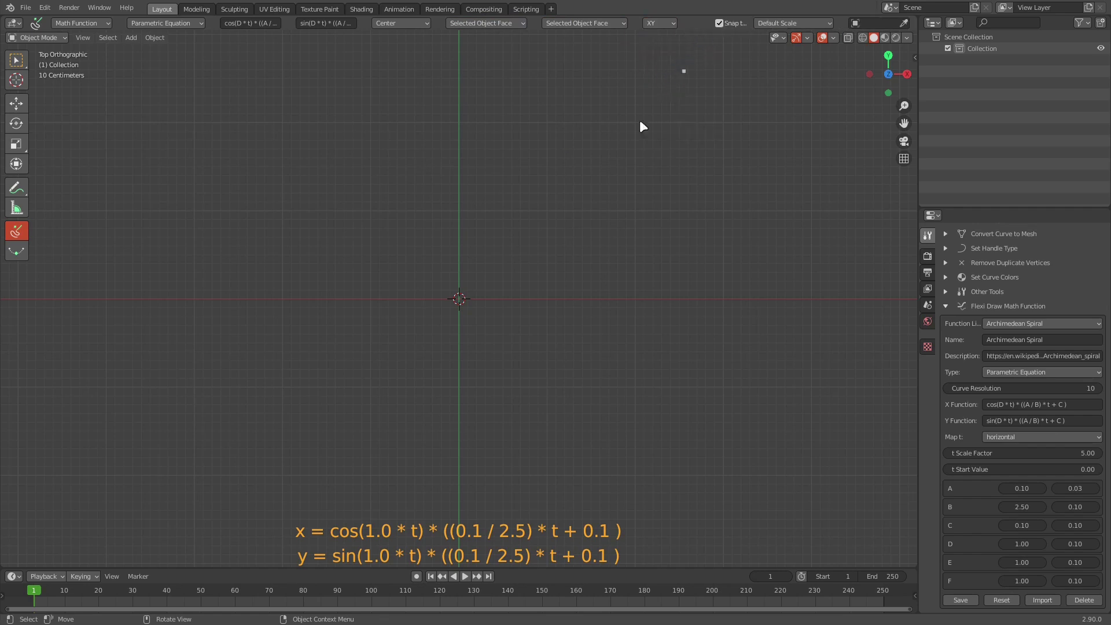
Add an ico sphere at the origin with 1 subdivision
key("shift+a")
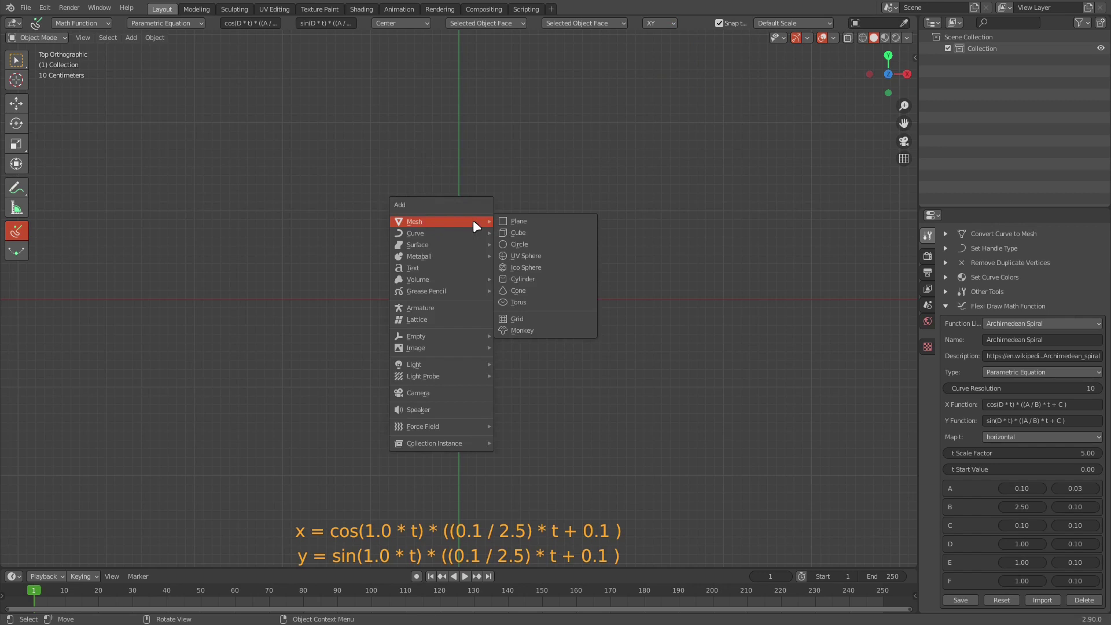
left_click(524, 266)
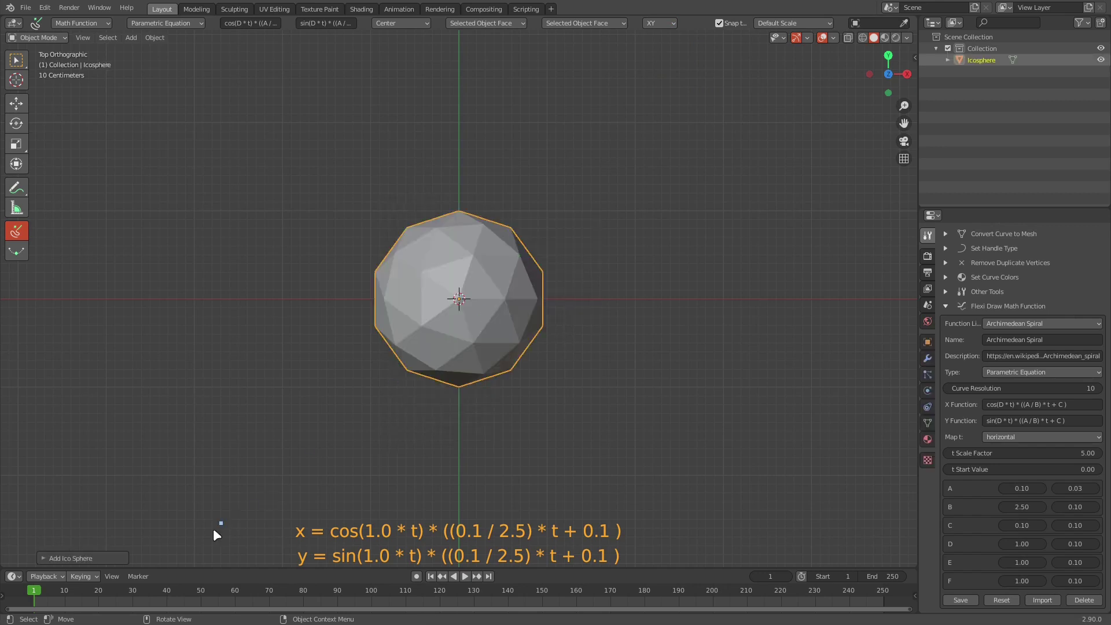
left_click(98, 557)
left_click(105, 444)
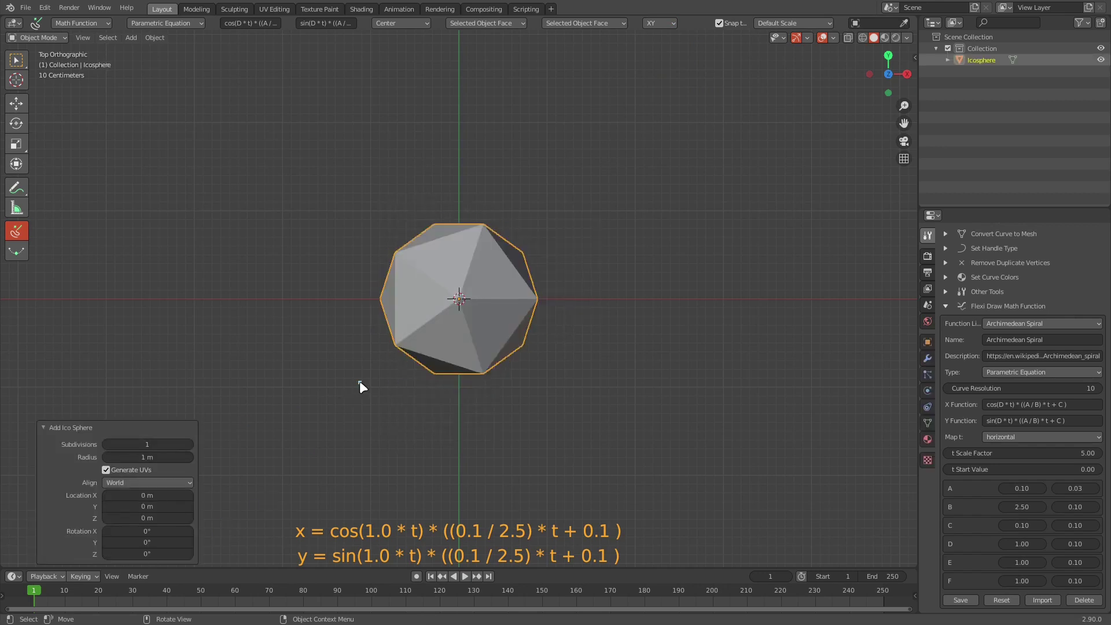
scroll(363, 373, "up", 4)
left_click(184, 427)
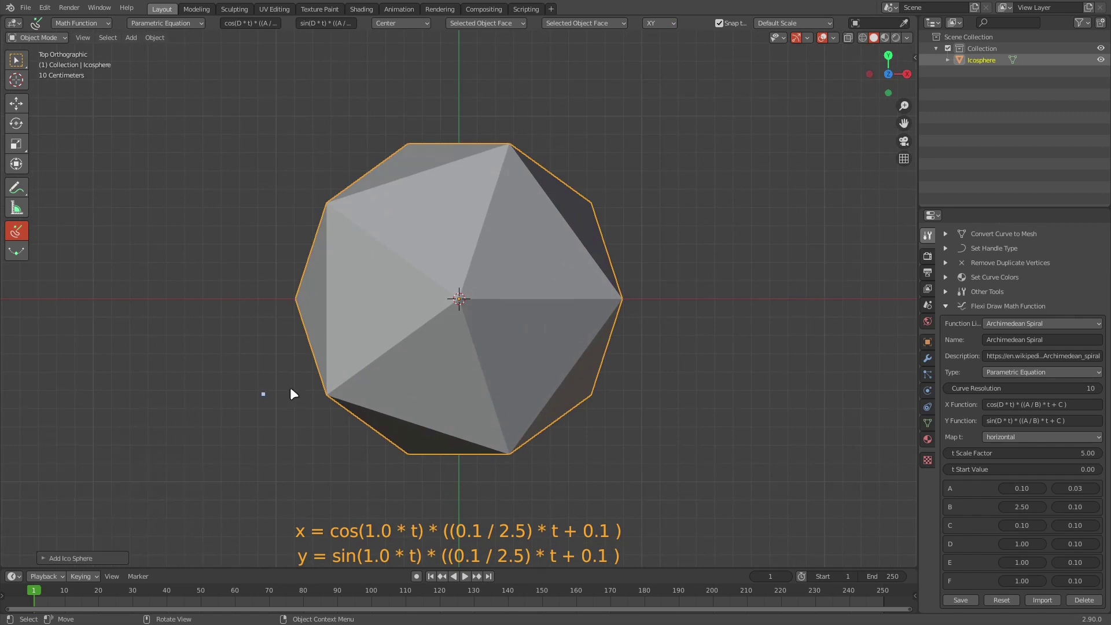
Try drawing the Archimedean Spiral on a face of the ico sphere
left_click_drag(527, 243, 575, 216)
mouse_move(575, 216)
middle_mouse_down()
mouse_move(577, 231)
mouse_move(612, 181)
middle_mouse_up()
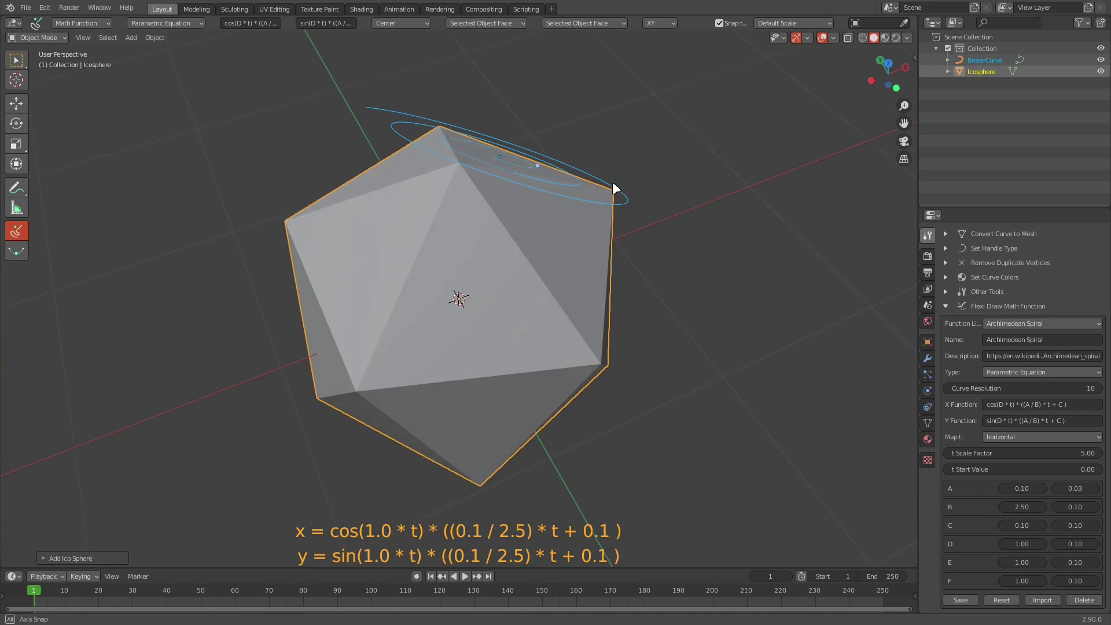
Enable Display Orientation / Origin Axes in the Bezier add-on's preferences and close the preferences window
left_click(46, 7)
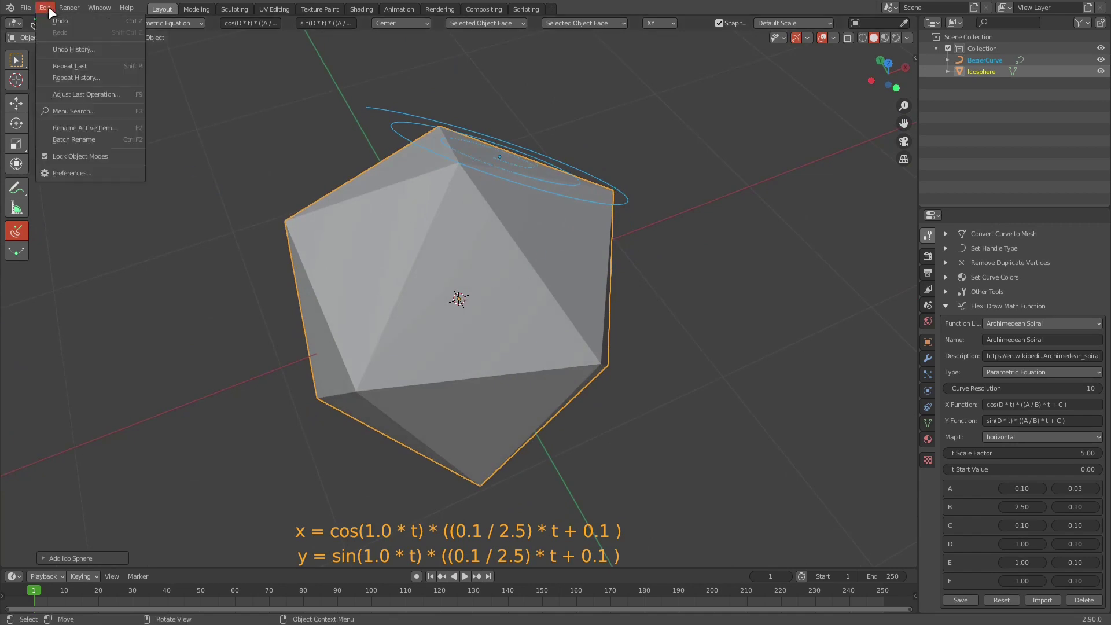
left_click(87, 173)
scroll(259, 223, "down", 4)
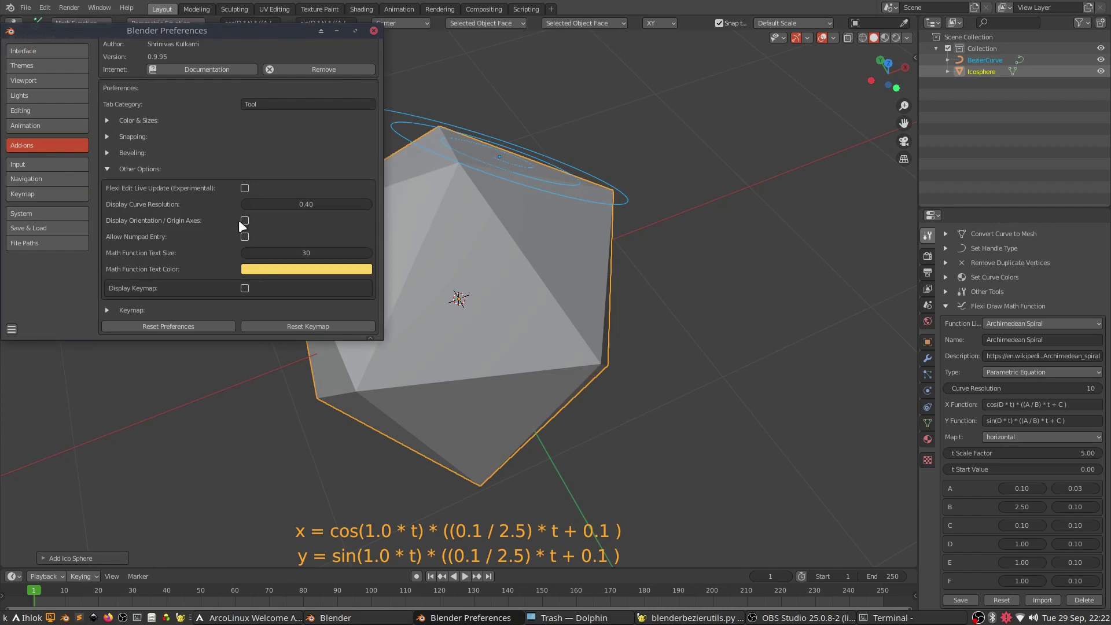
left_click(244, 221)
left_click(373, 30)
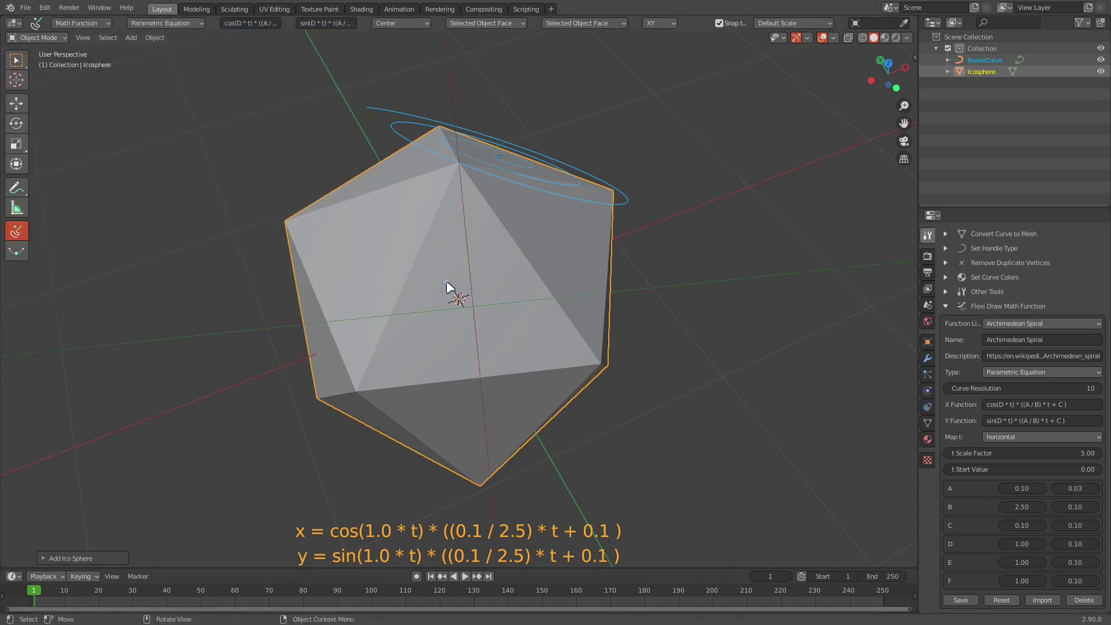
Undo the first spiral and draw a new Archimedean Spiral centred on one of the ico sphere's upper faces
key("ctrl+z")
mouse_move(458, 298)
left_mouse_down()
mouse_move(478, 309)
mouse_move(601, 301)
left_mouse_up()
scroll(602, 301, "down", 6)
scroll(602, 300, "up", 3)
middle_click_drag(602, 301, 538, 293)
scroll(984, 462, "down", 8)
Draw the Butterfly function on the face adjacent to the spiral and scale the curve to fit that face
left_click(1018, 323)
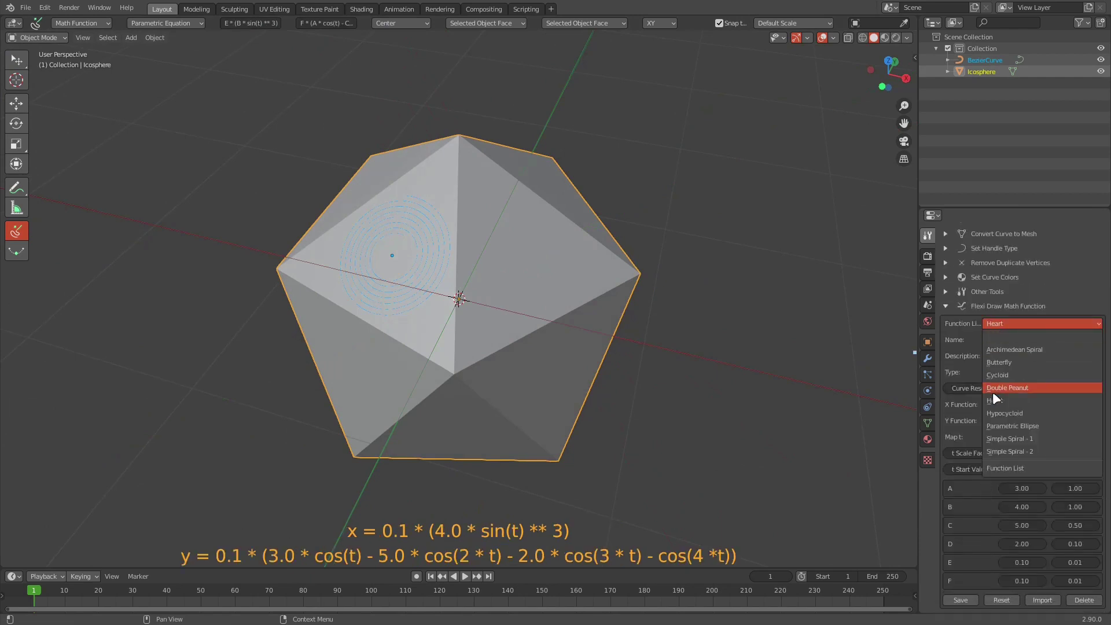
left_click(992, 393)
left_click_drag(523, 250, 721, 207)
key("w")
key("s")
left_click(527, 325)
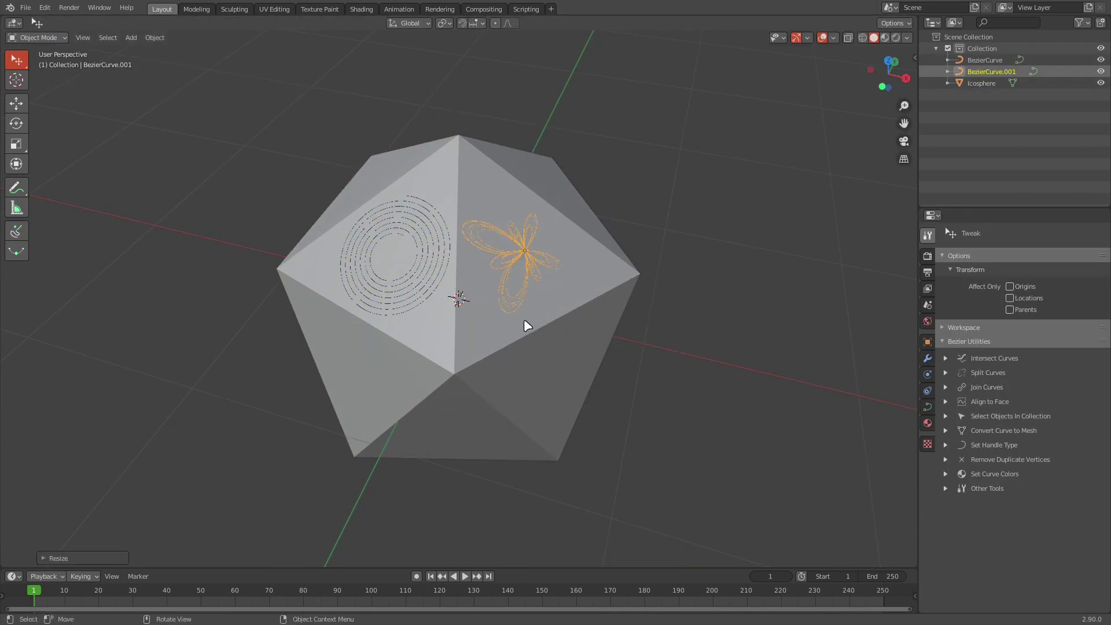
Convert the butterfly curve to a mesh with fill type Nothing and resolution 0
left_click(945, 430)
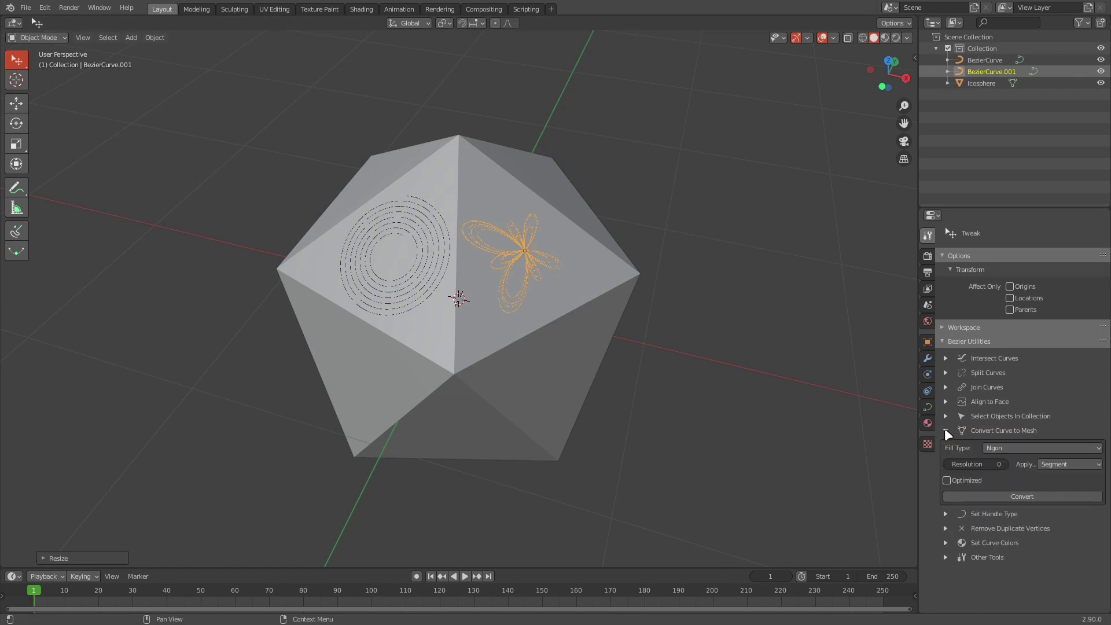
left_click(1016, 446)
left_click(1015, 458)
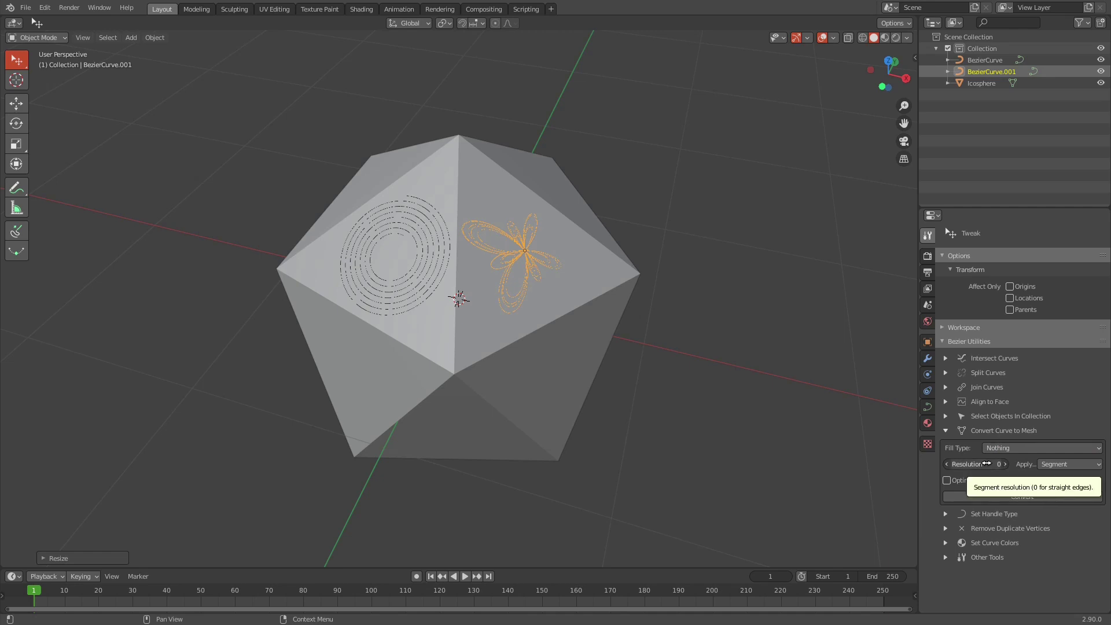
left_click(1010, 495)
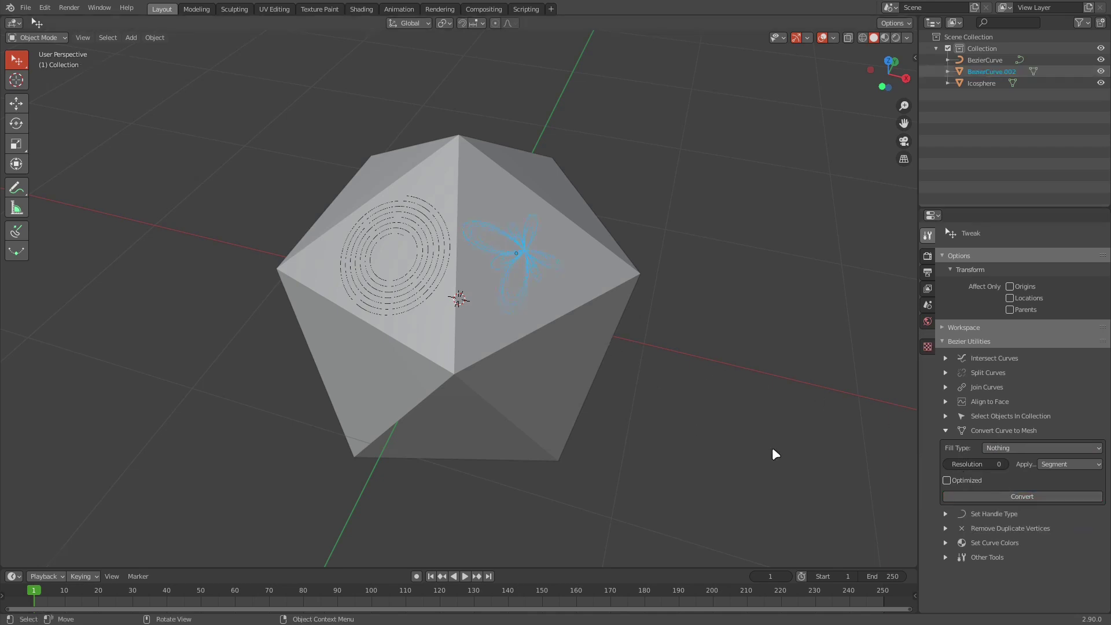
Extrude the whole butterfly mesh outward along its local Z axis and shift it slightly into the sphere's face
scroll(576, 319, "up", 3)
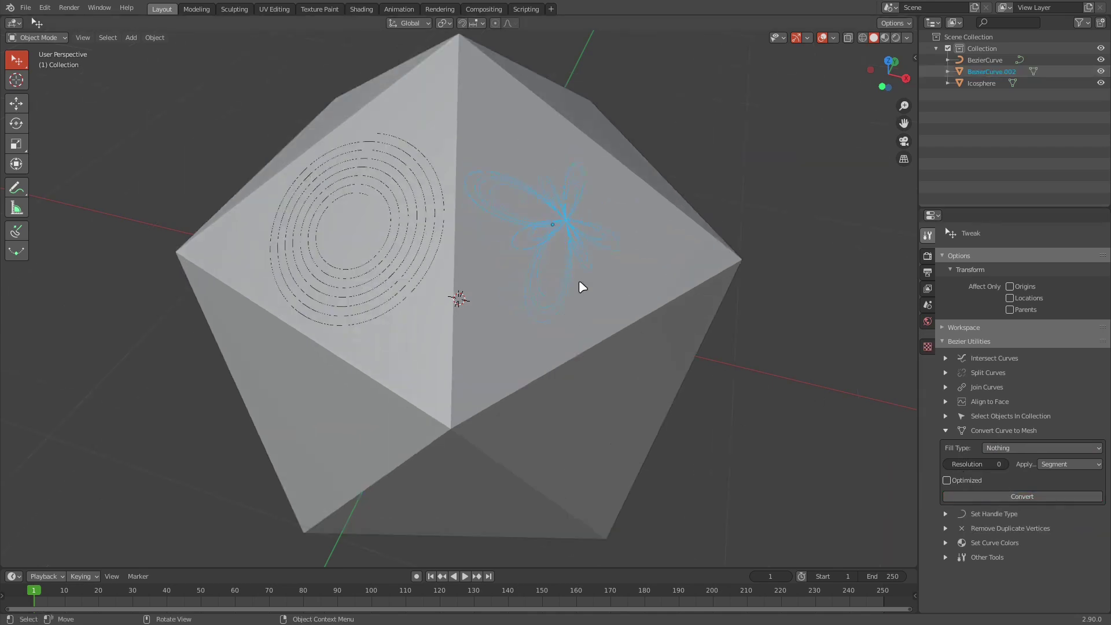
left_click(564, 217)
key("Tab")
key("a")
left_click(419, 22)
left_click(407, 67)
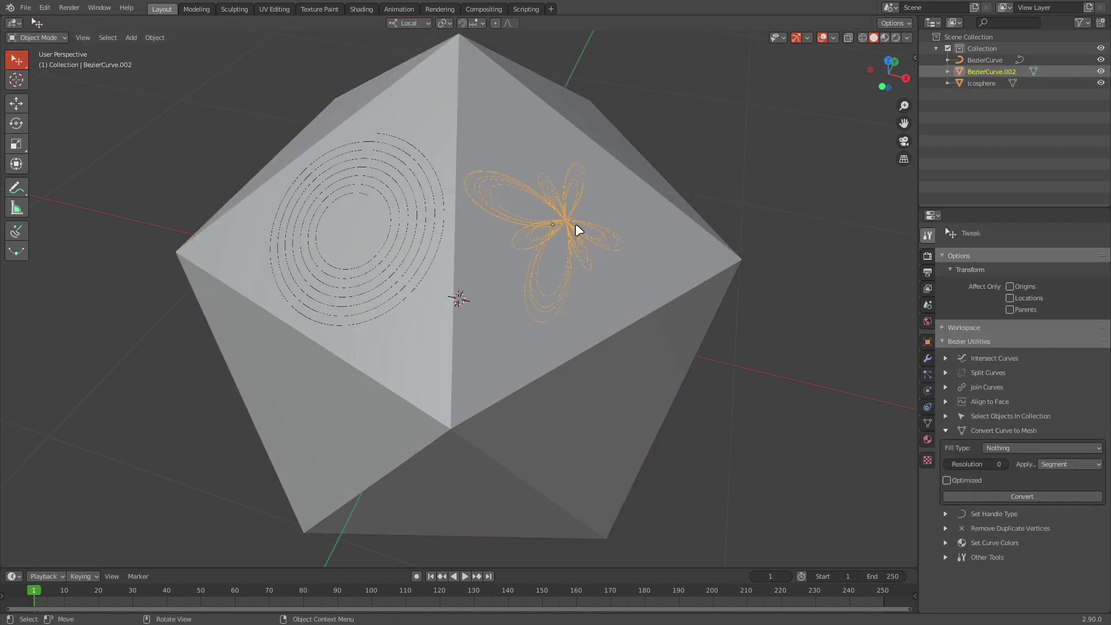
key("e")
key("z")
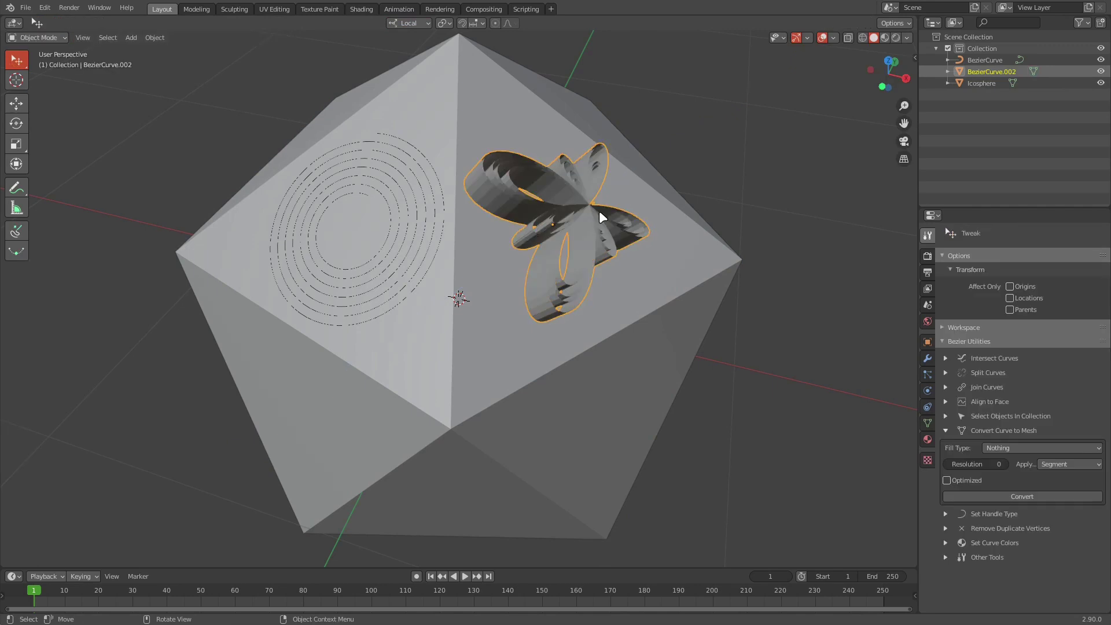
left_click(596, 212)
key("Tab")
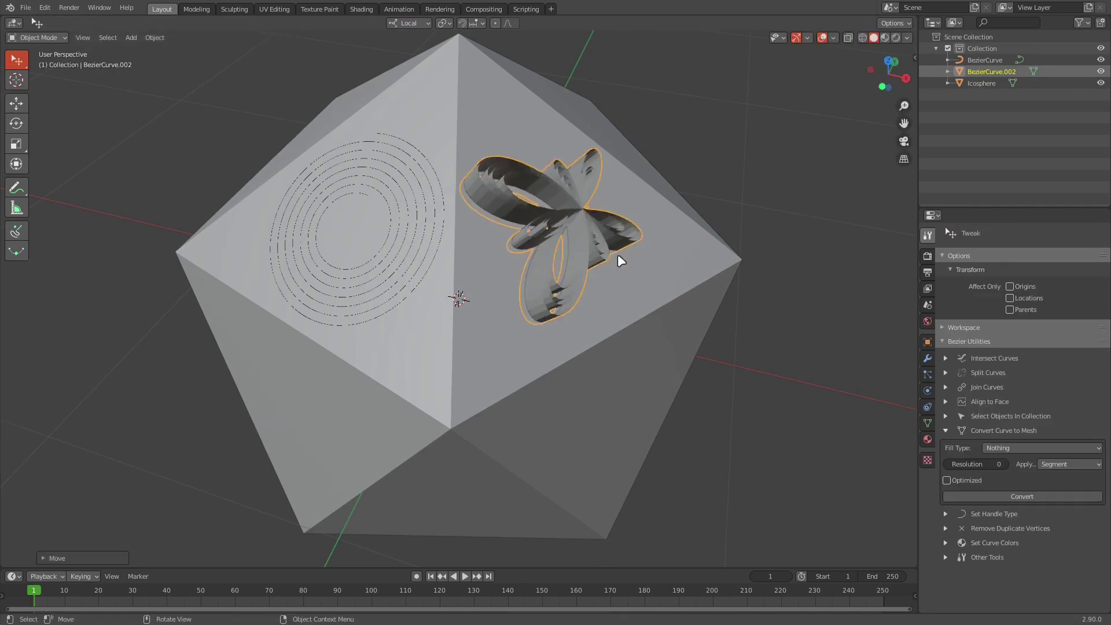
Add a Solidify modifier to the butterfly mesh and increase its thickness
left_click(927, 360)
left_click(973, 232)
left_click(905, 412)
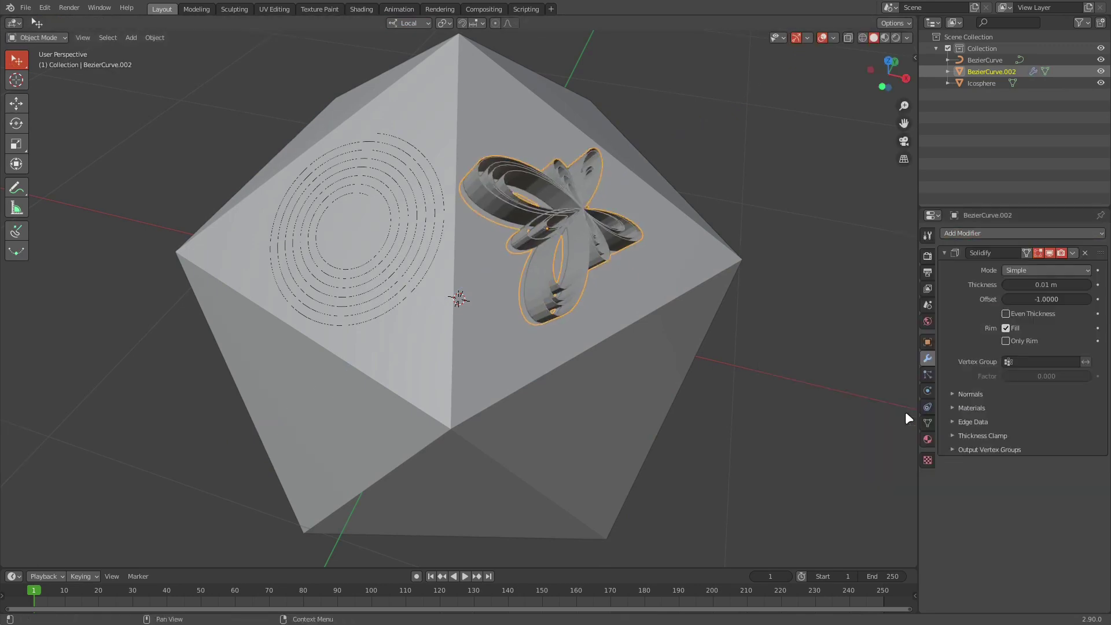
left_click_drag(1046, 284, 1067, 284)
Convert the spiral curve to a mesh with fill type Nothing and resolution 0
left_click(413, 231)
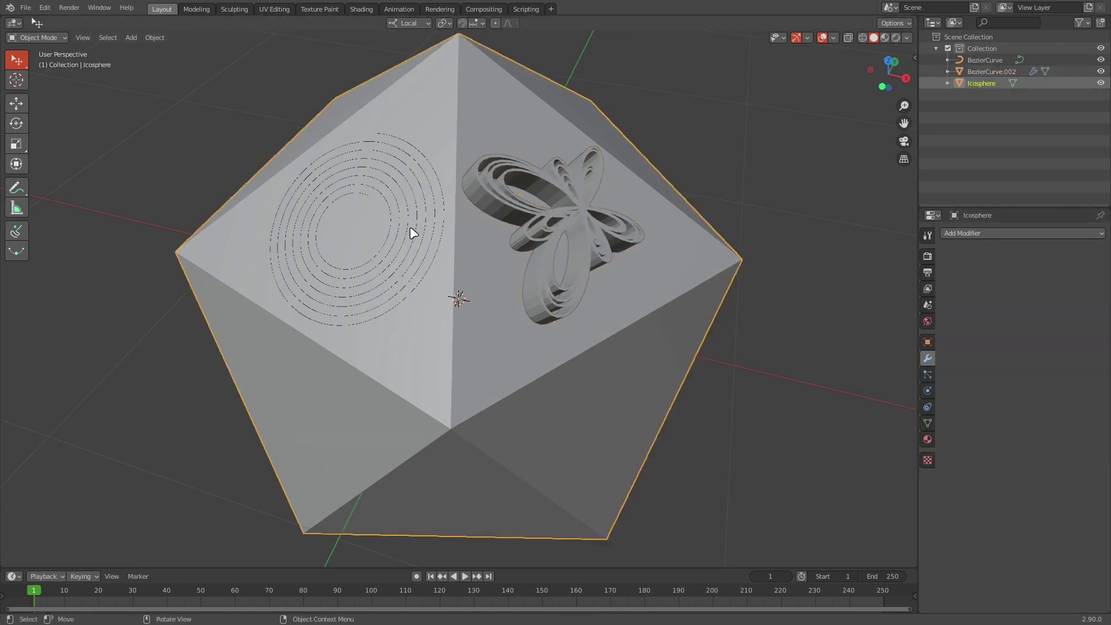
left_click(927, 235)
left_click(1021, 496)
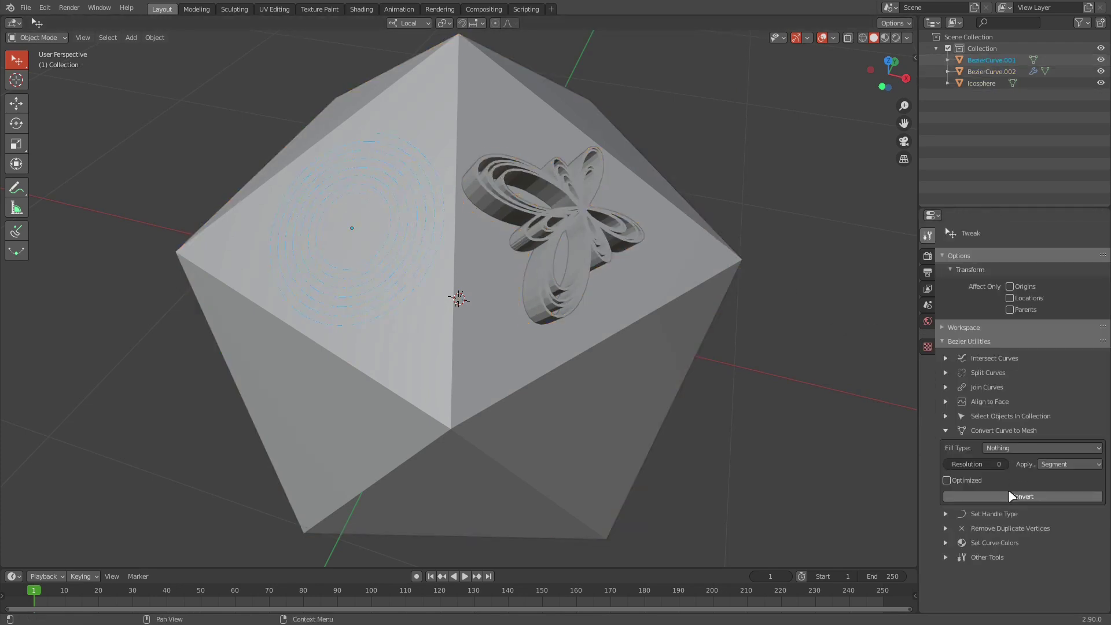
Extrude the whole spiral mesh outward from the sphere's face and return to Object Mode
left_click(417, 258)
key("Tab")
key("e")
left_click(403, 249)
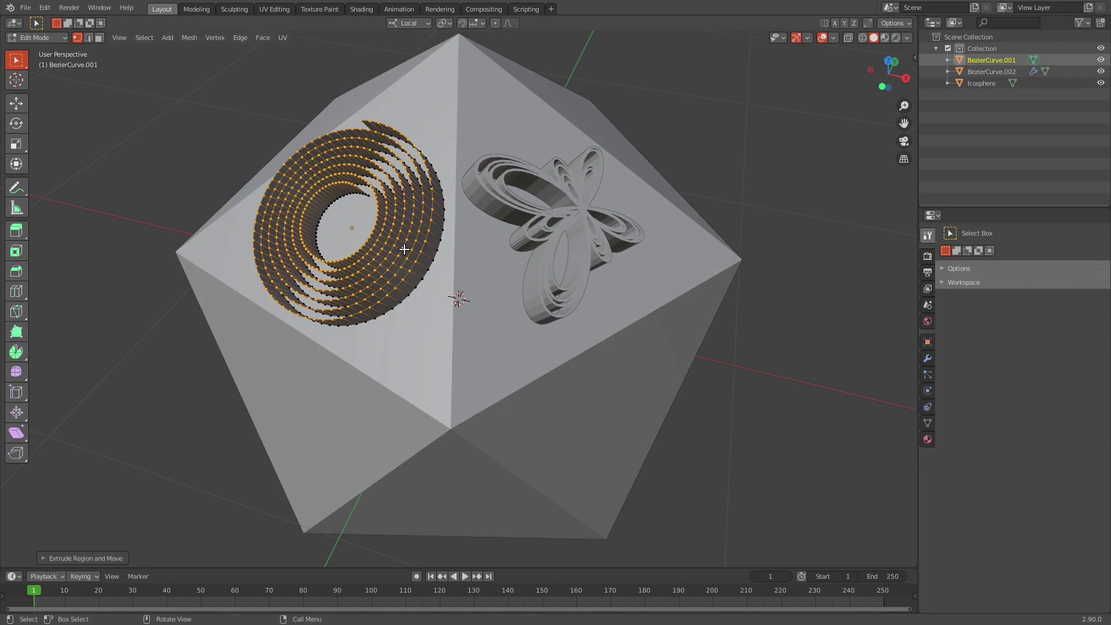
key("Tab")
Add a Solidify modifier with 0.01 m thickness to the spiral mesh
left_click(927, 358)
left_click(1001, 233)
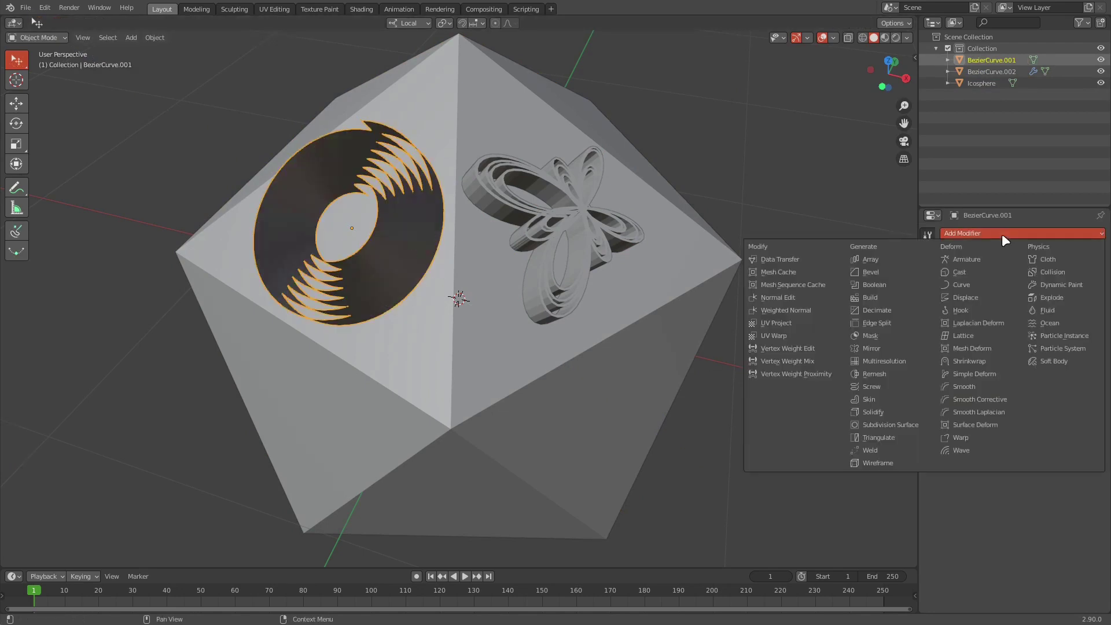
left_click(900, 411)
View the decorated ico sphere in Material Preview shading and in Rendered shading
left_click(884, 37)
mouse_move(645, 240)
middle_mouse_down()
mouse_move(658, 248)
mouse_move(855, 47)
middle_mouse_up()
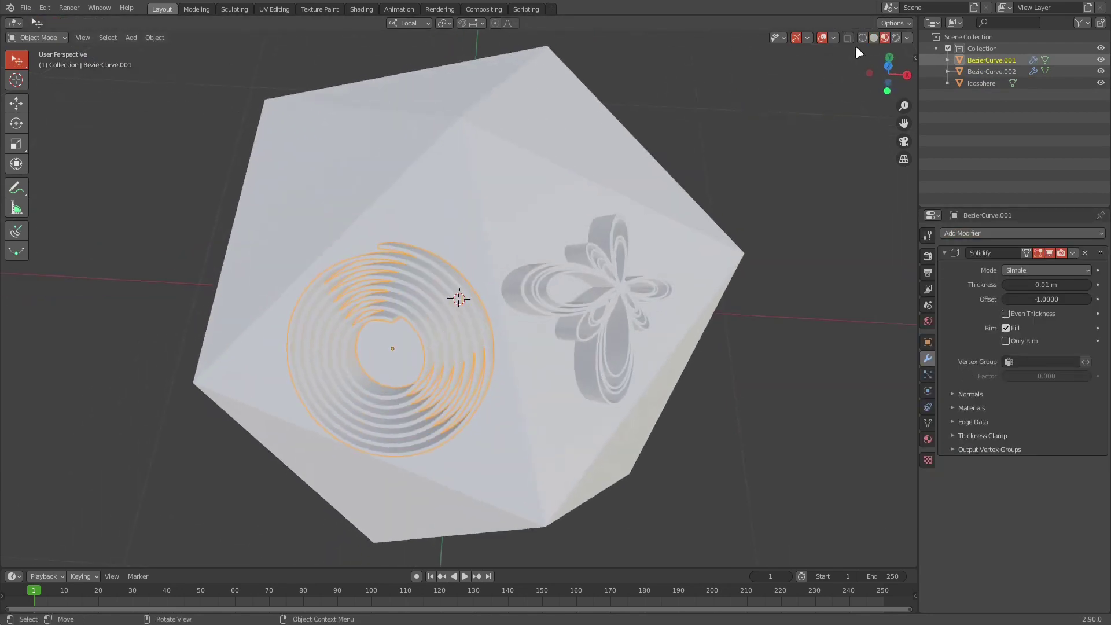
left_click(896, 37)
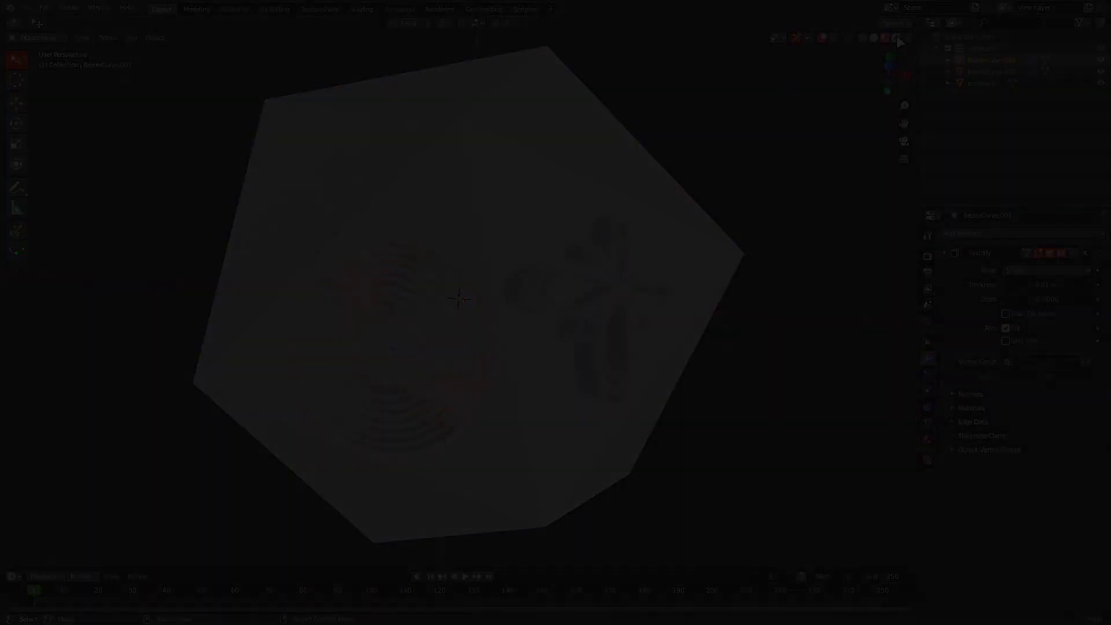